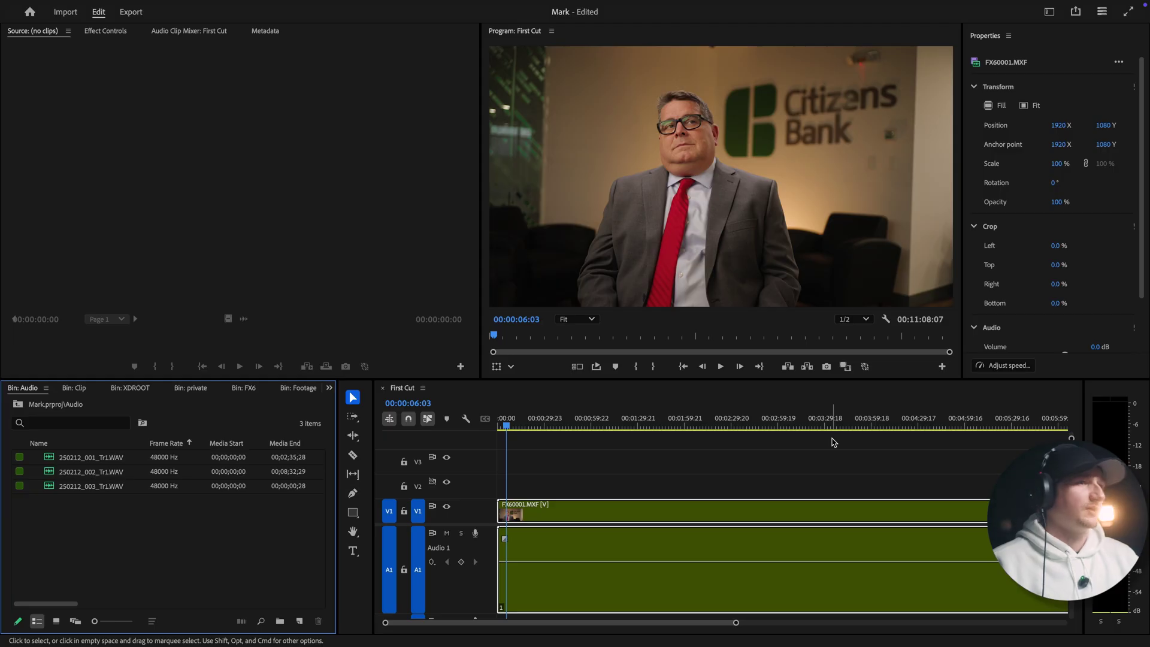
# - Park the playhead at 00:00:15:18 and briefly preview the three camera angles in Multi-Camera View
pyautogui.click(522, 425)
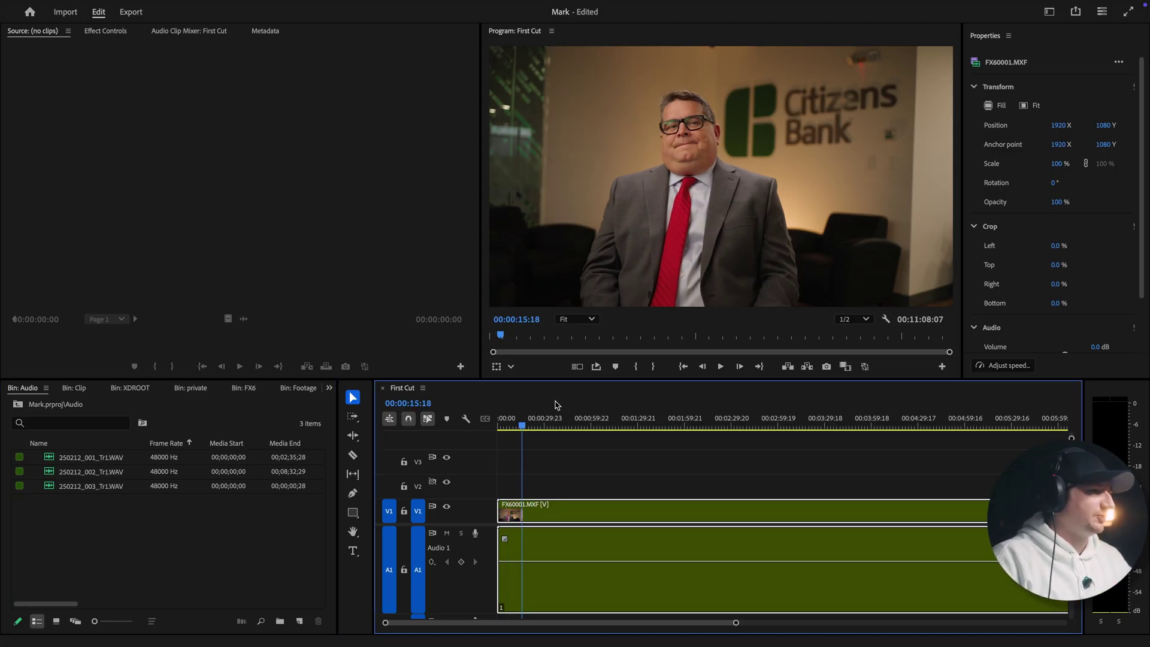
pyautogui.click(578, 366)
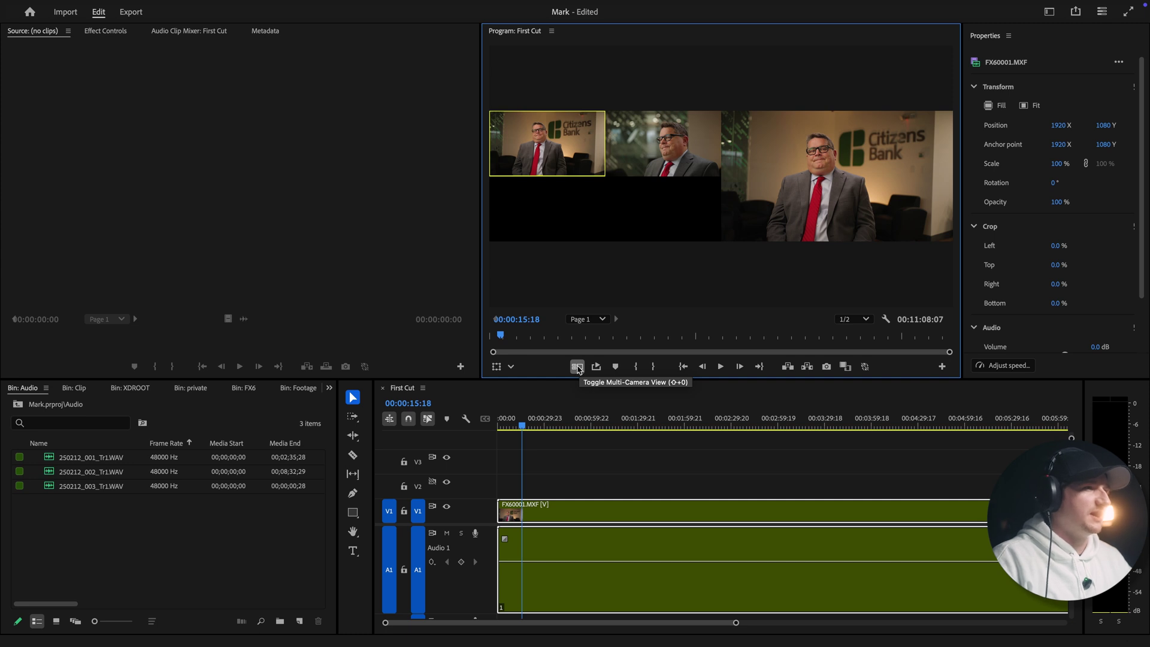
pyautogui.click(578, 366)
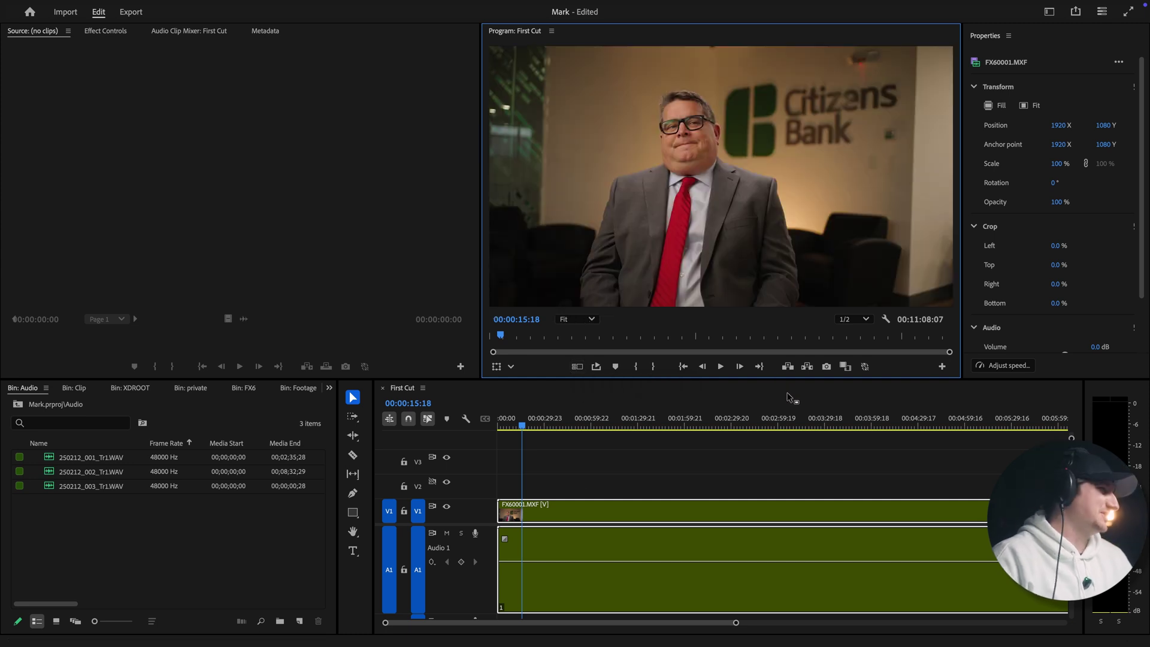
pyautogui.click(1051, 16)
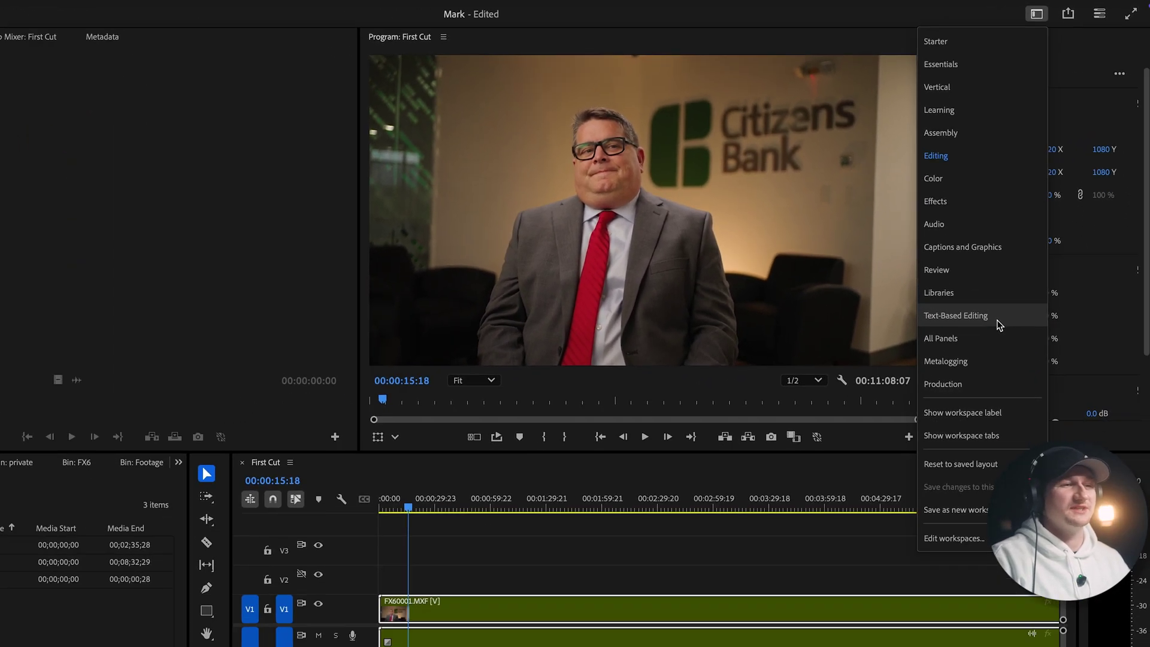
# - Choose the Text-Based Editing workspace from the Workspaces list
pyautogui.click(997, 320)
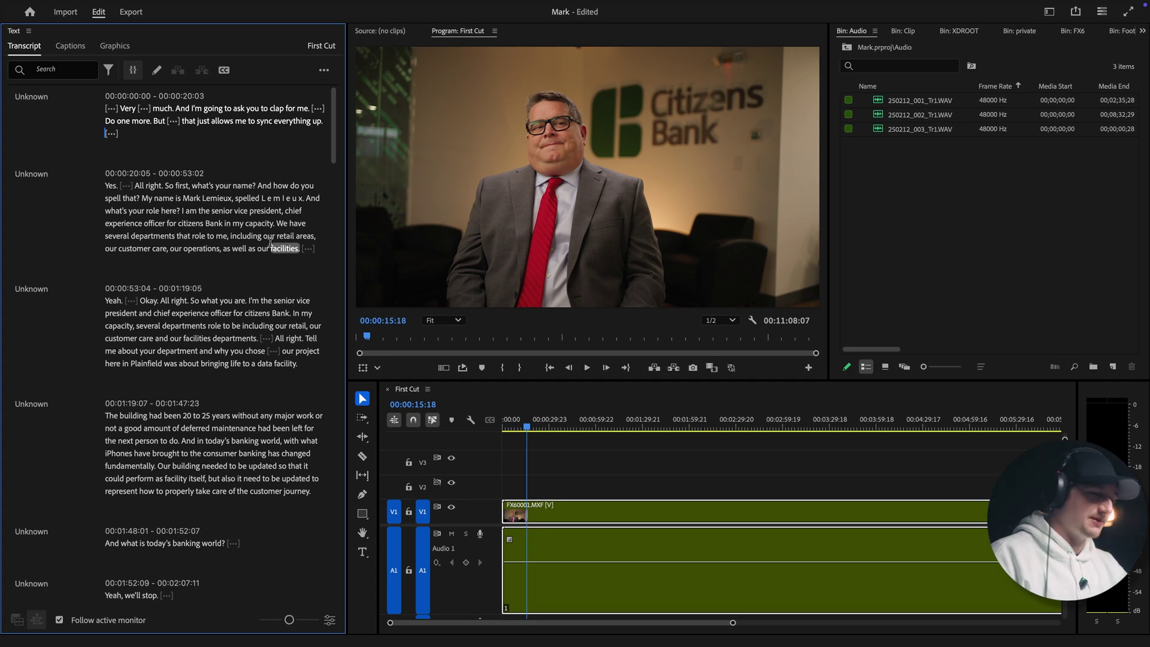
# - Scroll up and down through the interview transcript to read its timestamped paragraphs
pyautogui.scroll(-2, 258, 258)
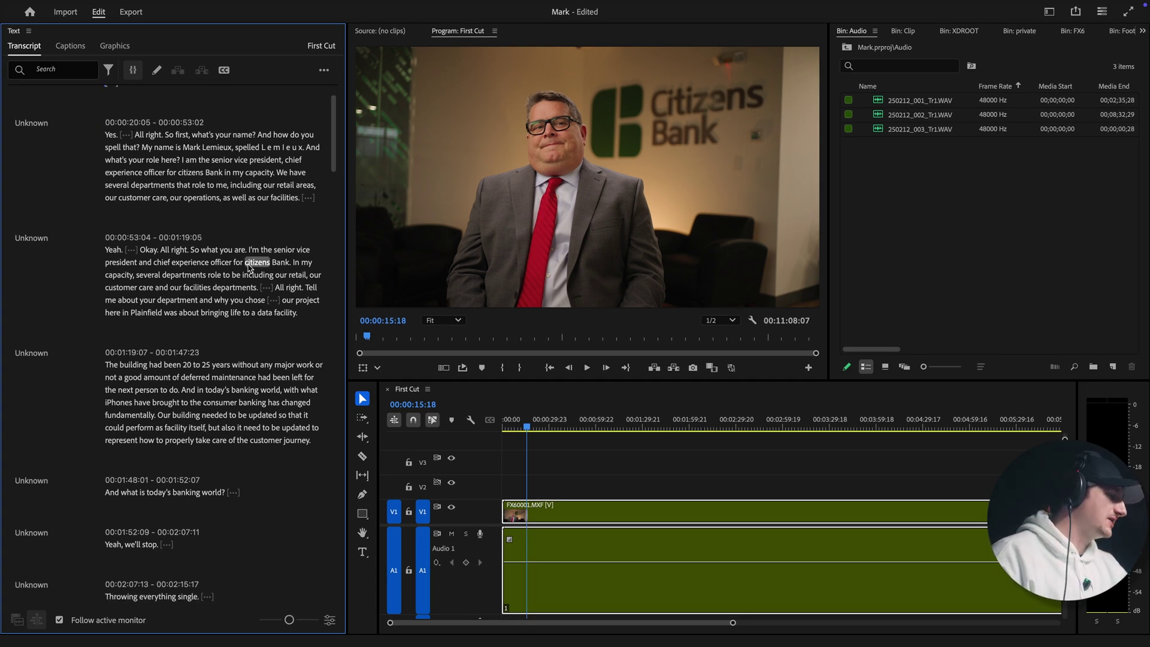
pyautogui.scroll(2, 264, 293)
pyautogui.scroll(-3, 282, 317)
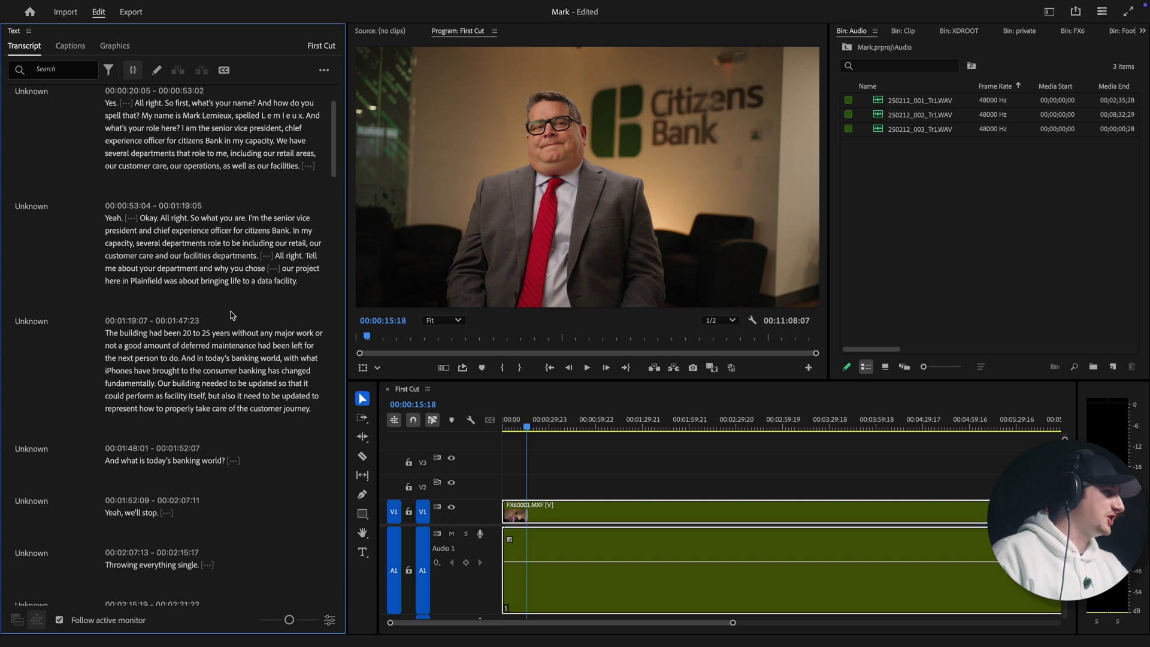
pyautogui.scroll(-5, 233, 335)
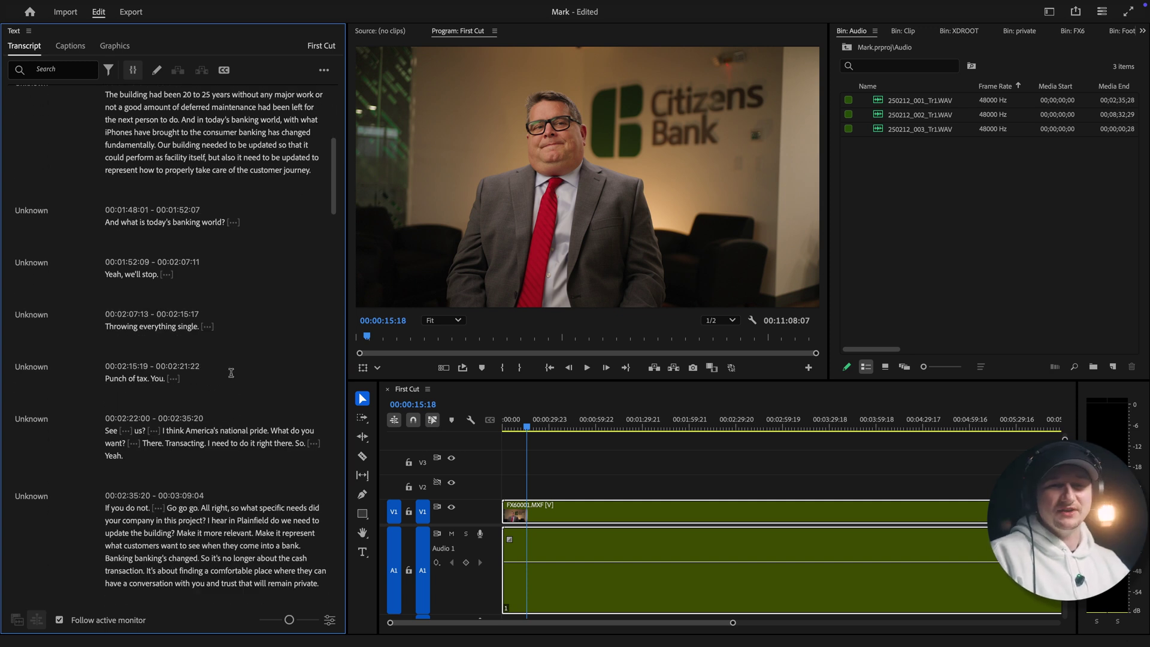
pyautogui.scroll(-1, 231, 373)
pyautogui.scroll(7, 180, 180)
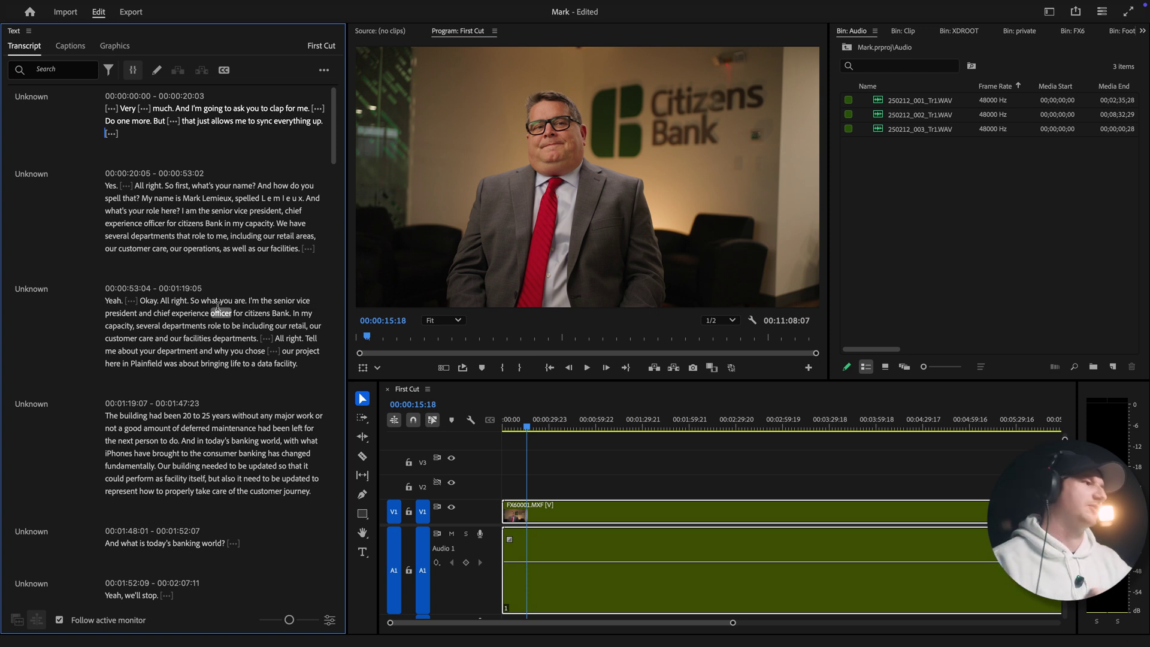
pyautogui.scroll(-6, 243, 332)
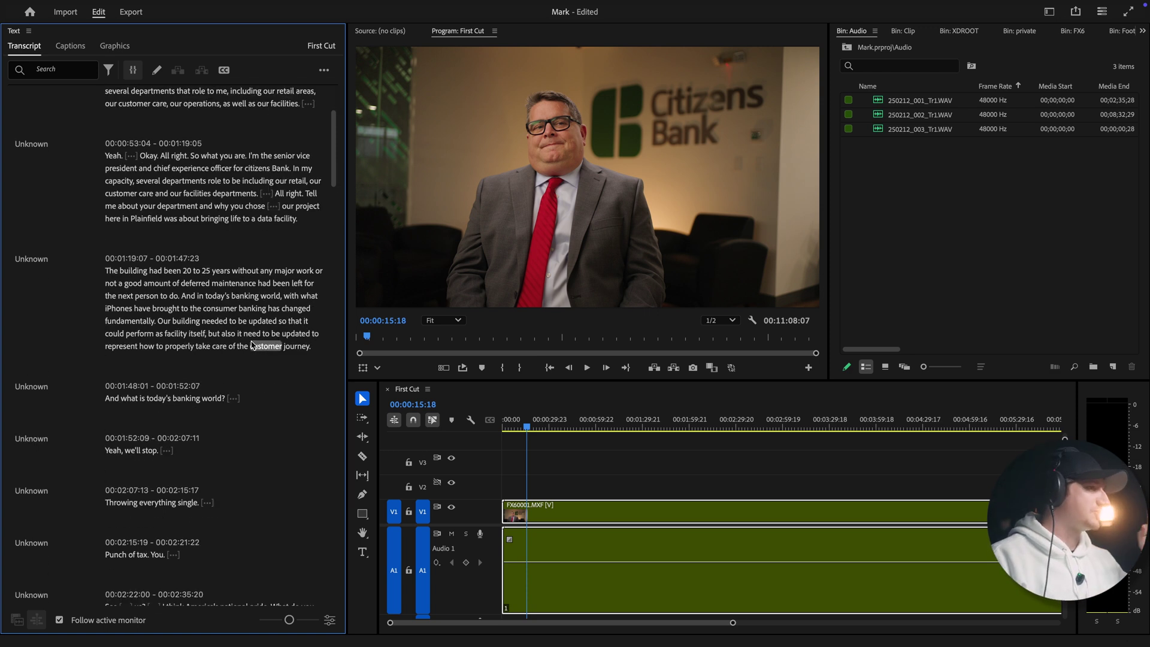
pyautogui.scroll(-2, 253, 348)
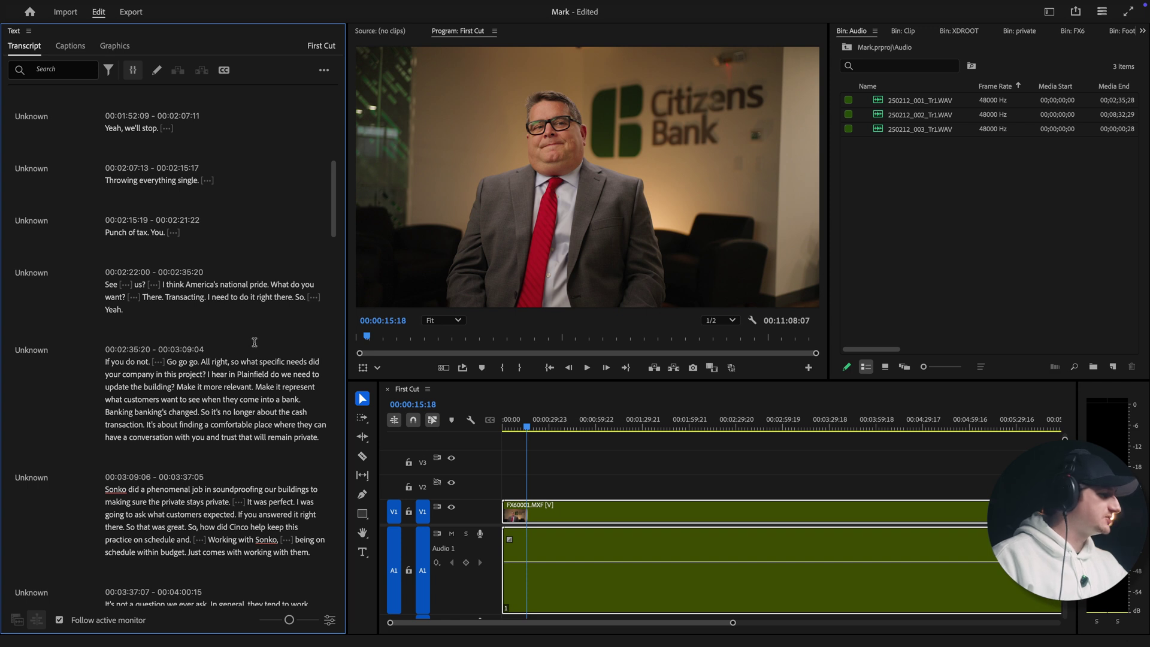
pyautogui.scroll(-1, 254, 344)
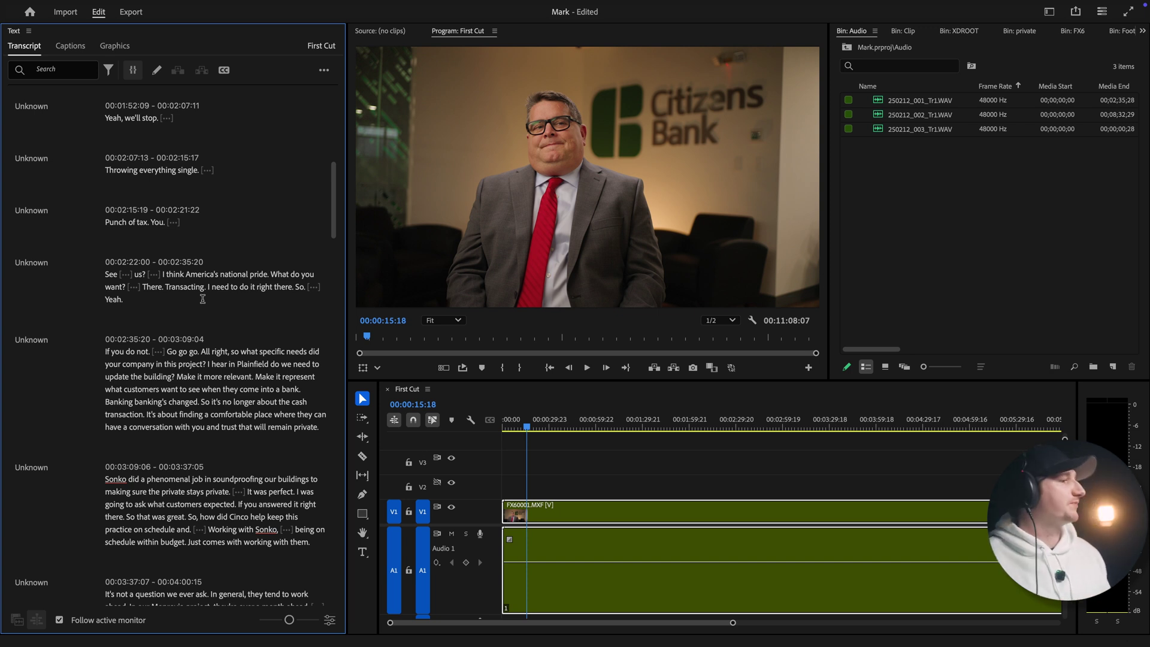
pyautogui.scroll(-5, 203, 299)
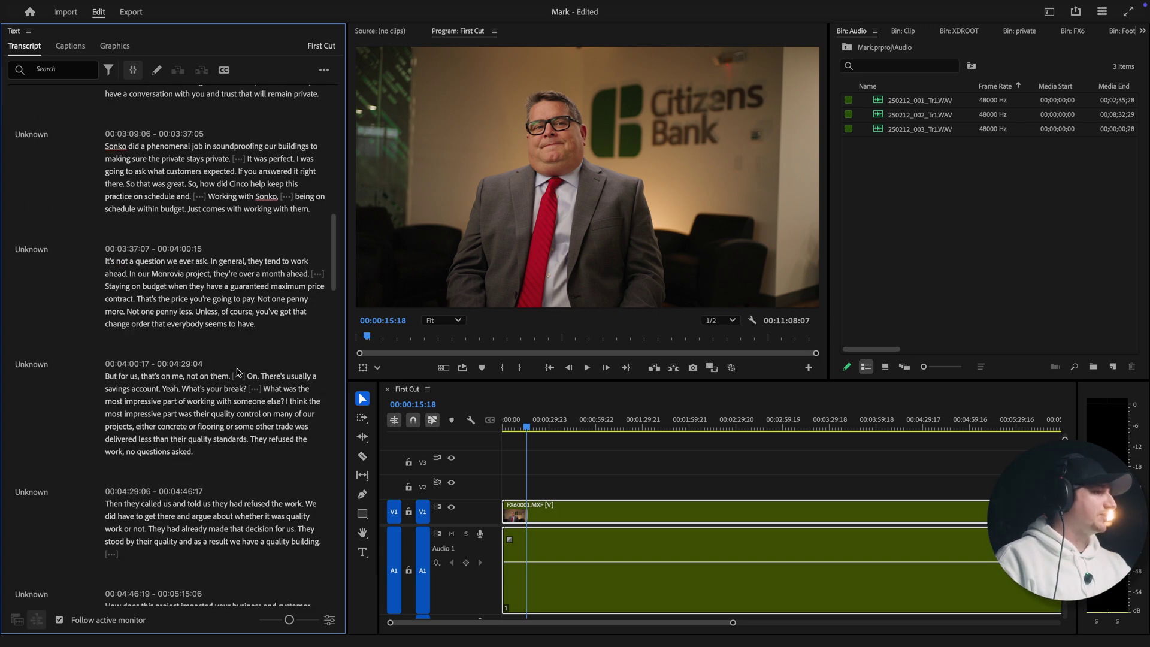
pyautogui.scroll(-1, 247, 364)
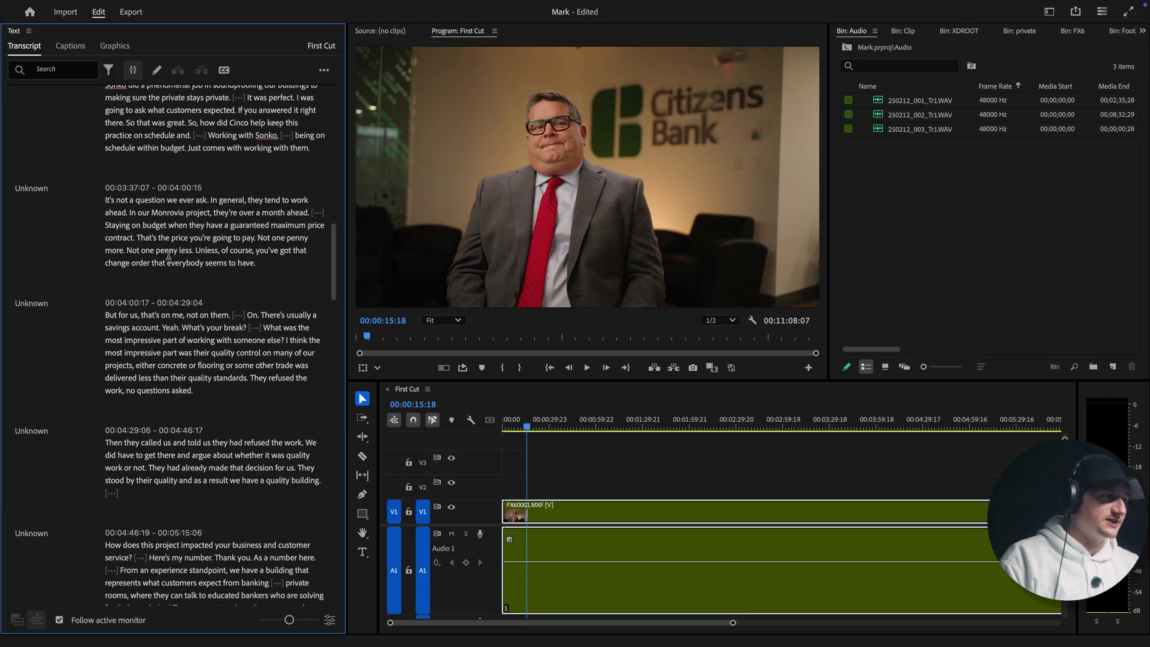
pyautogui.scroll(-3, 170, 264)
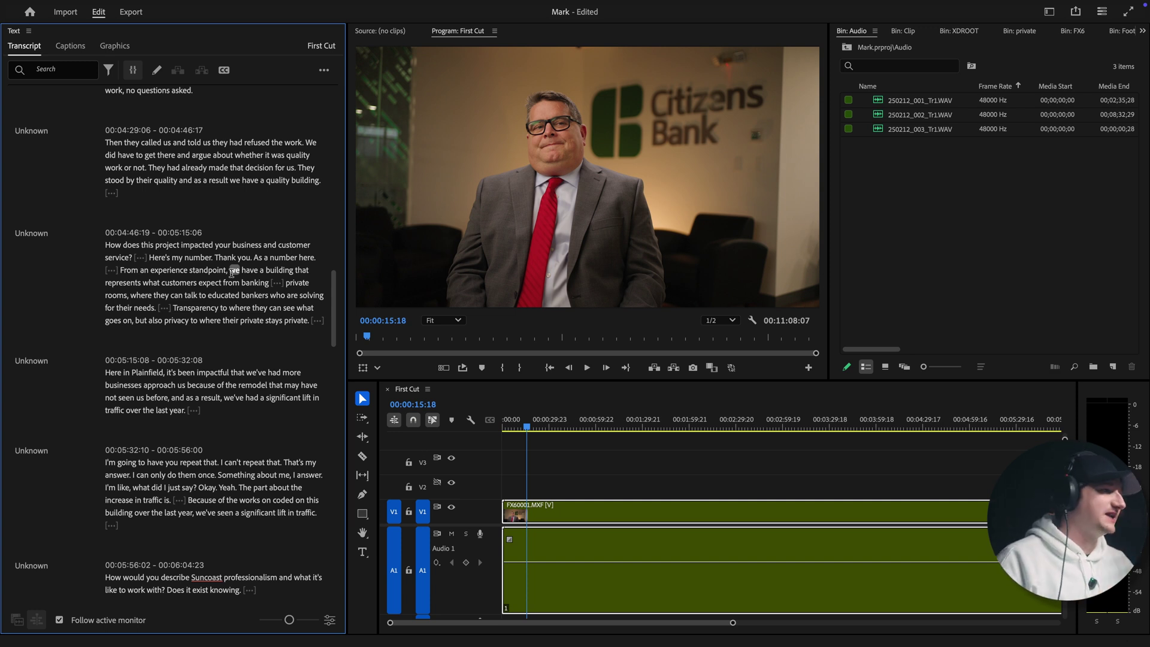
pyautogui.scroll(14, 172, 271)
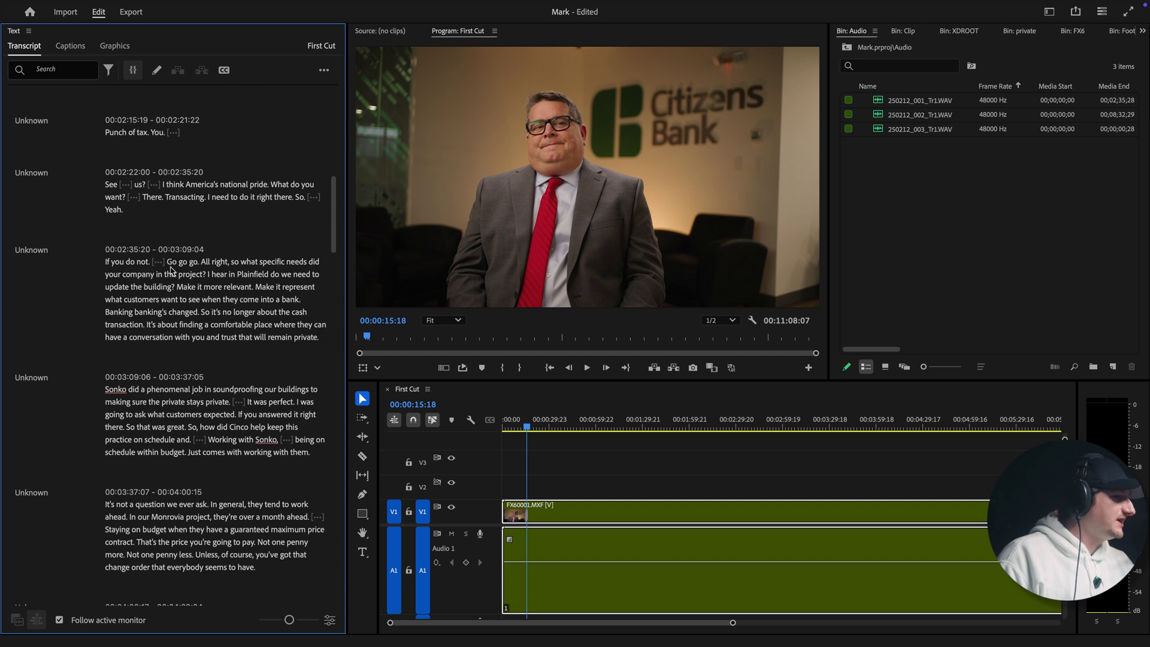
# - Play the passage from 'But for us', then park playback on 'What' at 00:04:09:22
pyautogui.click(211, 299)
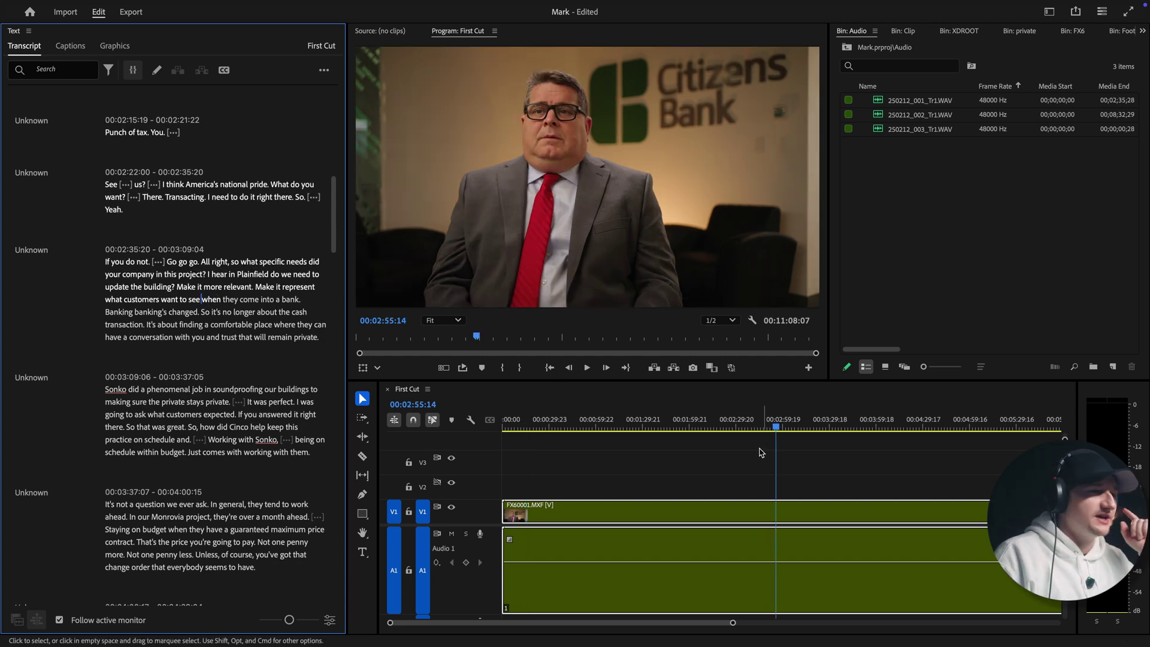
pyautogui.scroll(-7, 228, 414)
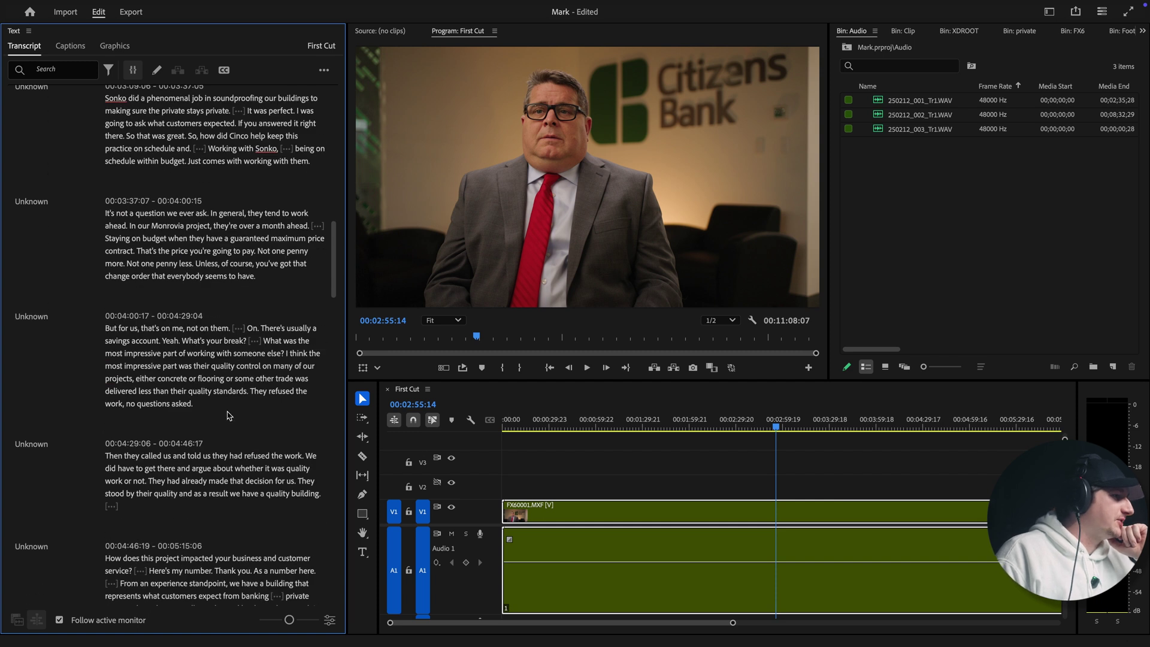
pyautogui.click(107, 328)
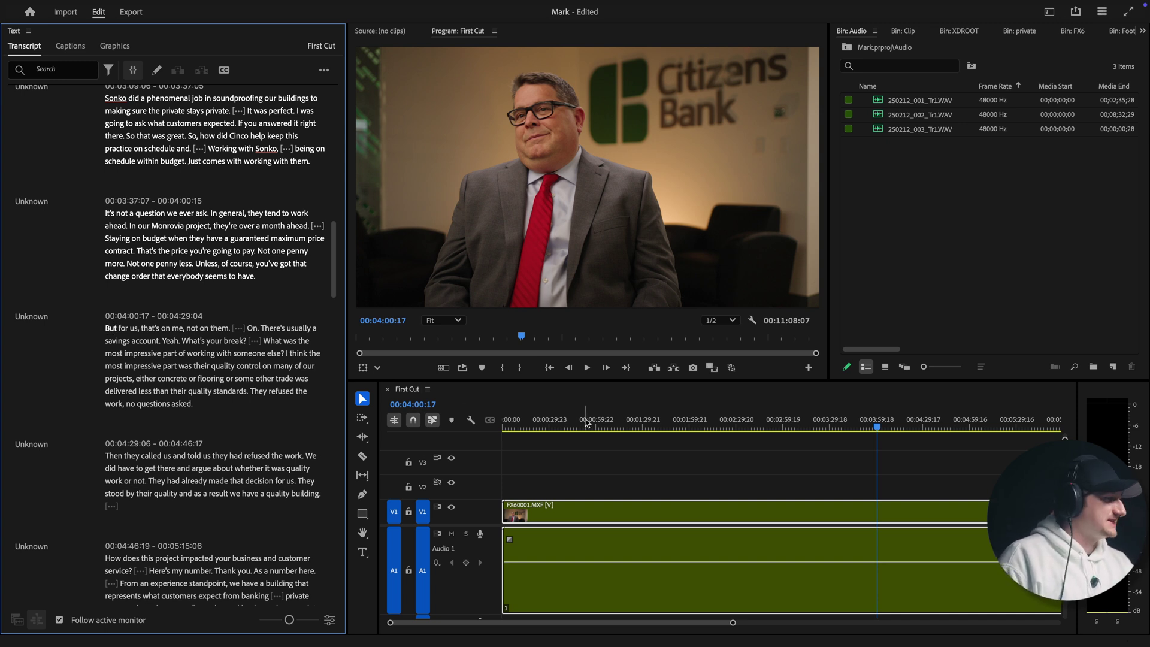
pyautogui.press('space')
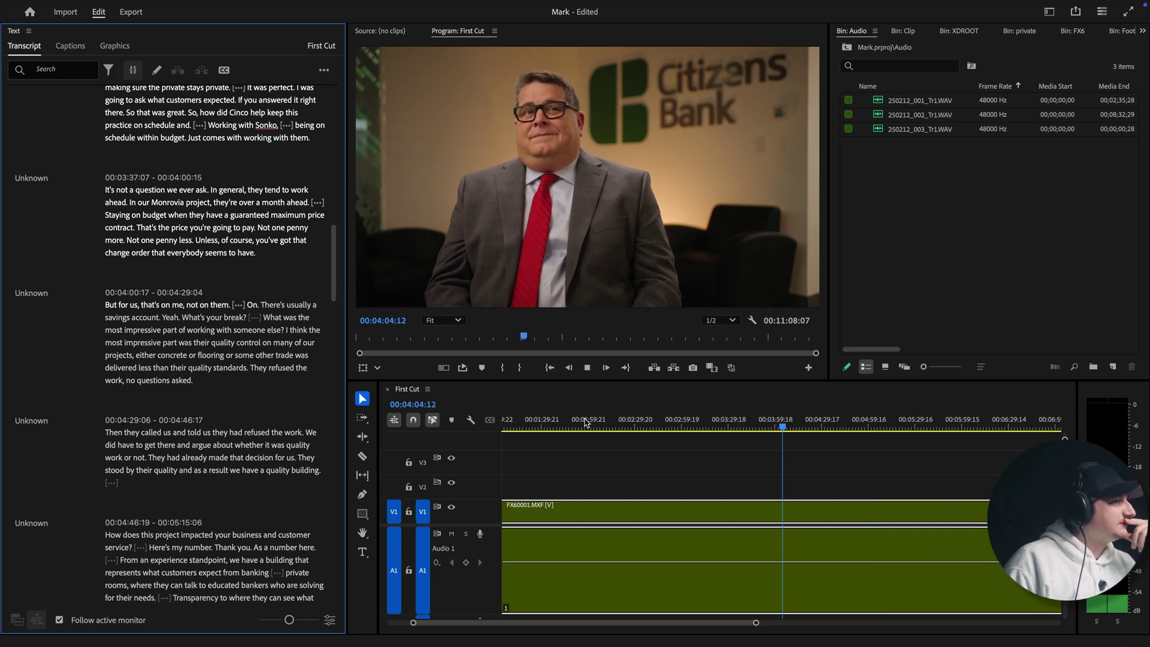
pyautogui.press('space')
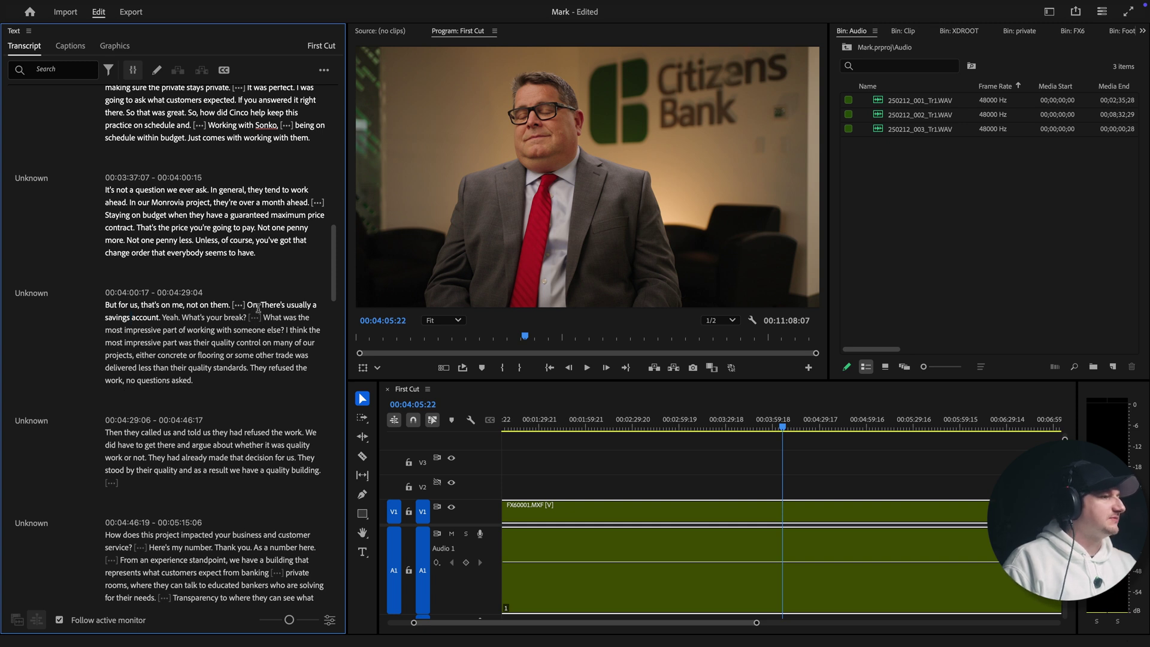
pyautogui.click(263, 315)
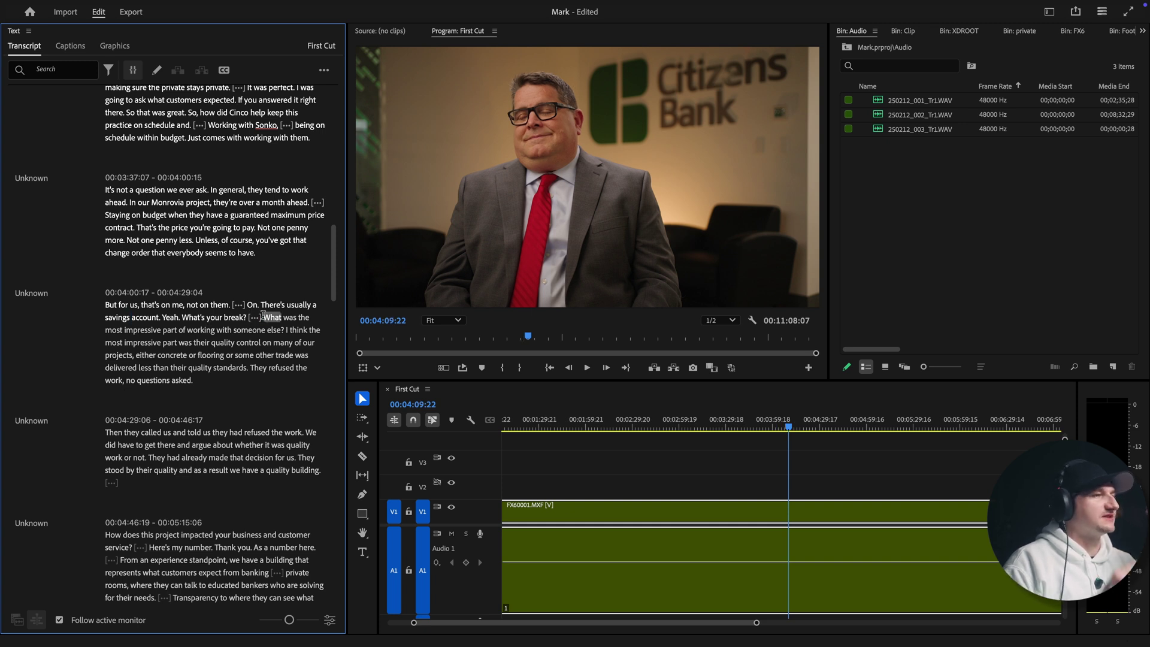
pyautogui.press('space')
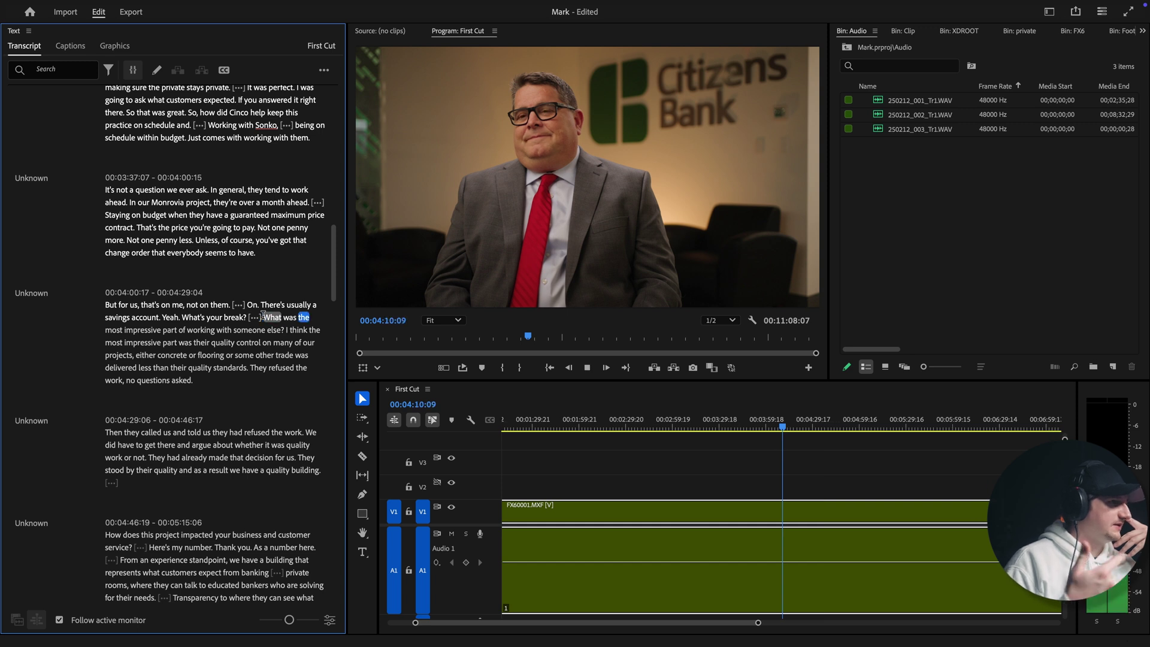
pyautogui.click(252, 352)
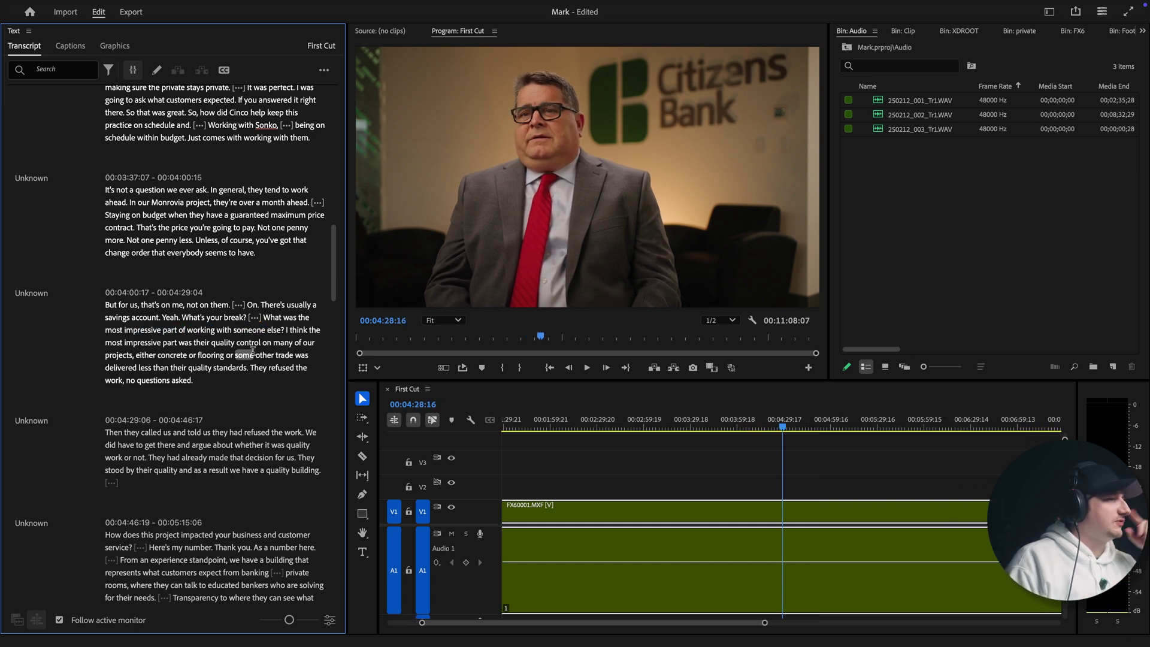
pyautogui.doubleClick(279, 331)
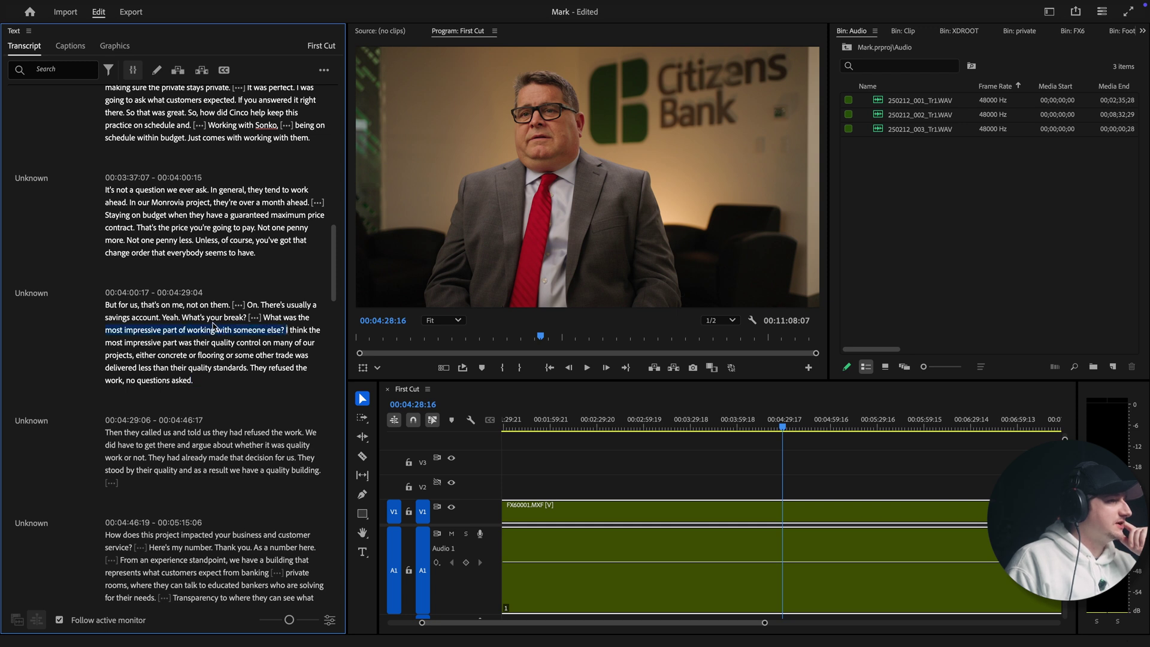
pyautogui.moveTo(213, 327); pyautogui.dragTo(256, 319)
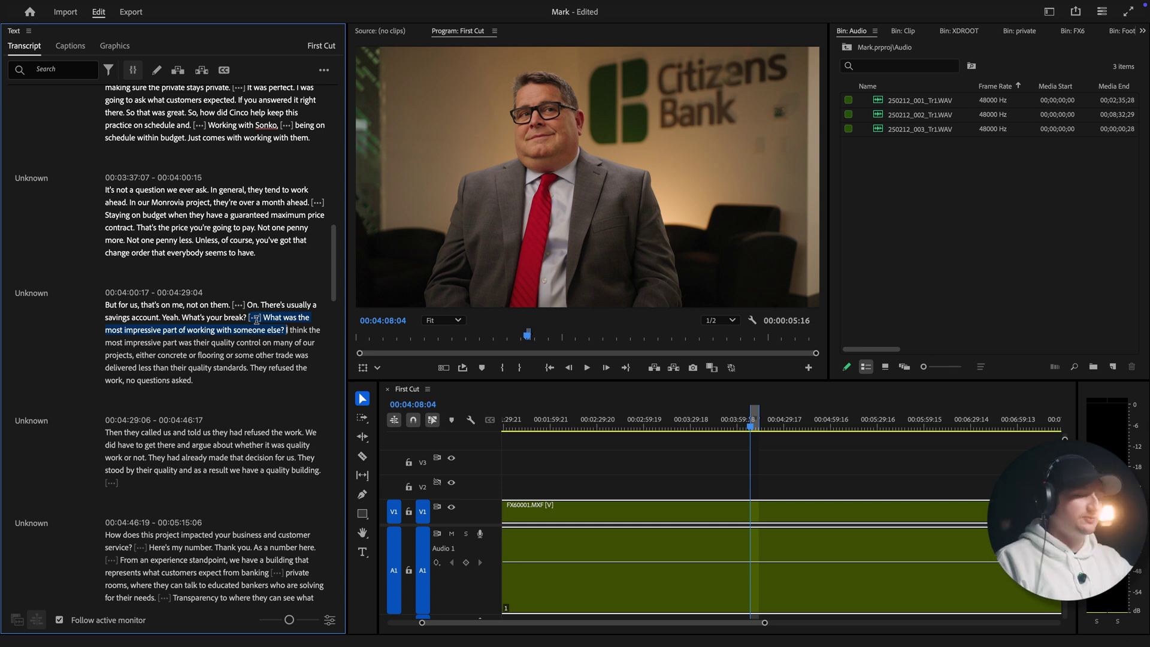
pyautogui.press('Delete')
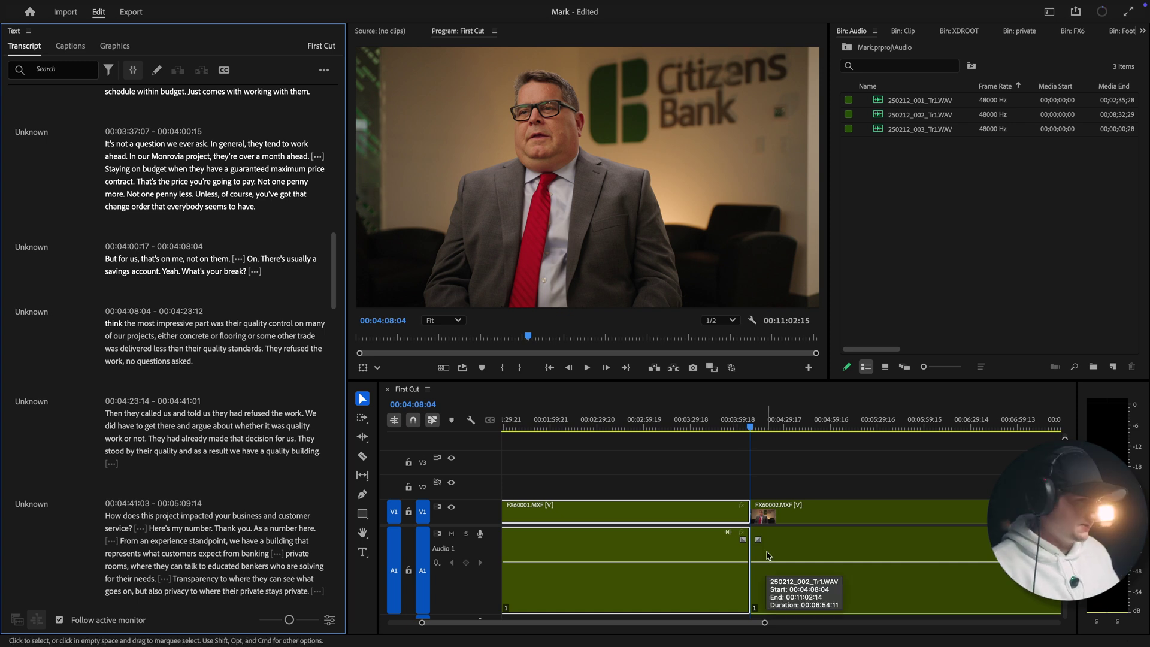
pyautogui.press('super+z')
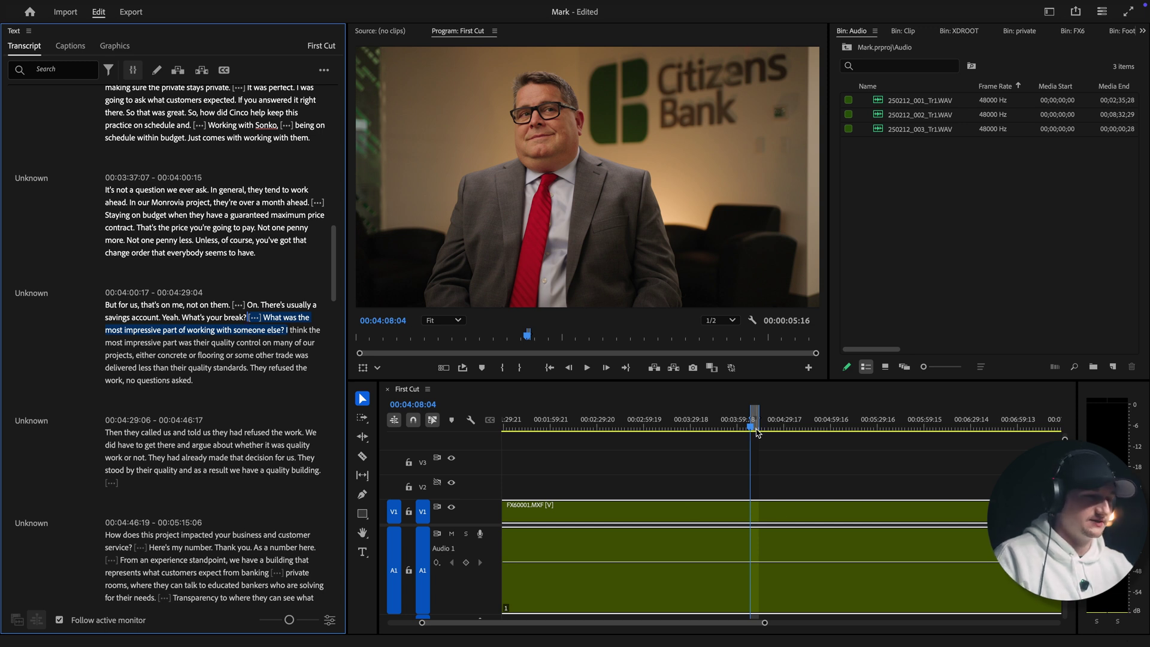
pyautogui.press('BackSpace')
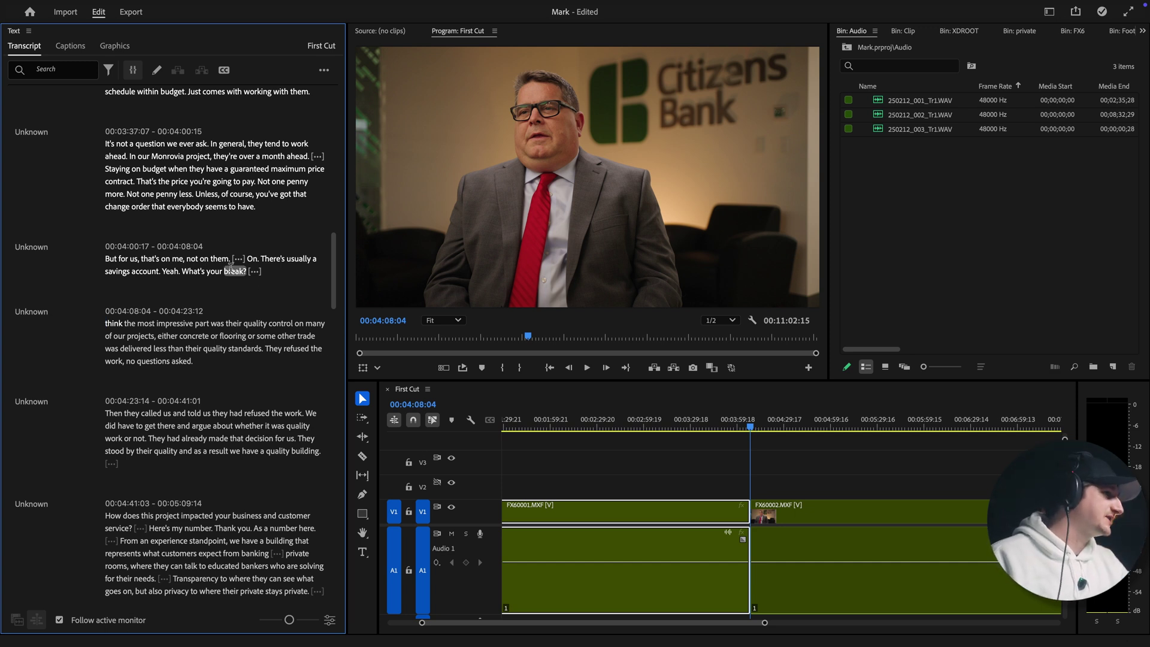
pyautogui.click(111, 261)
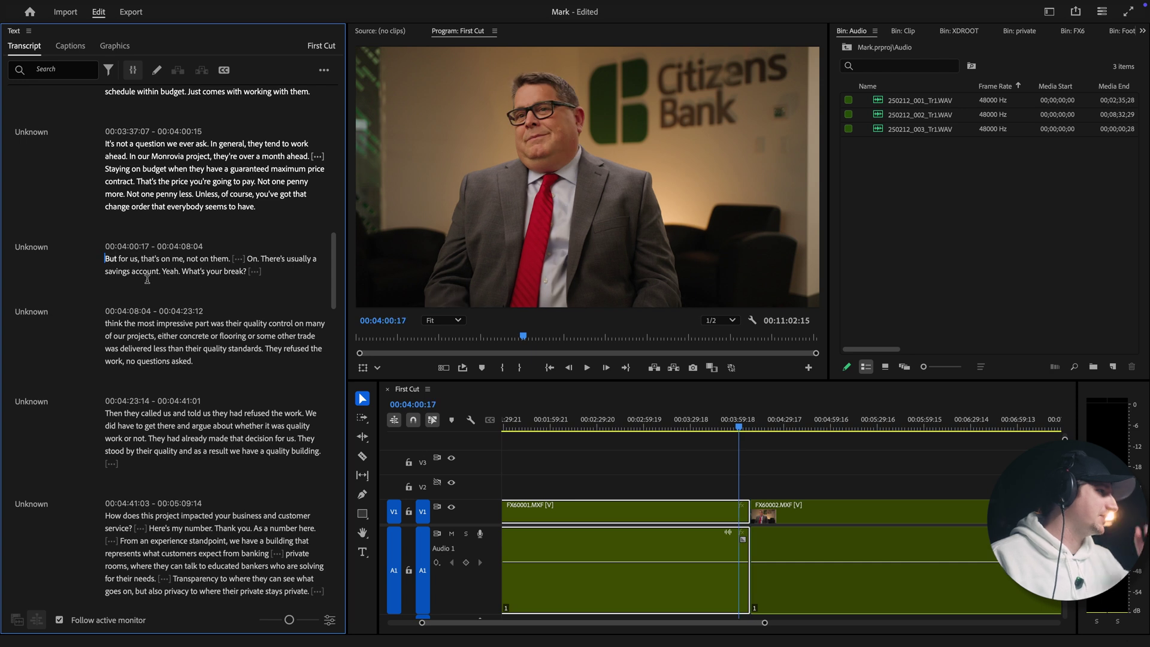
pyautogui.scroll(5, 188, 258)
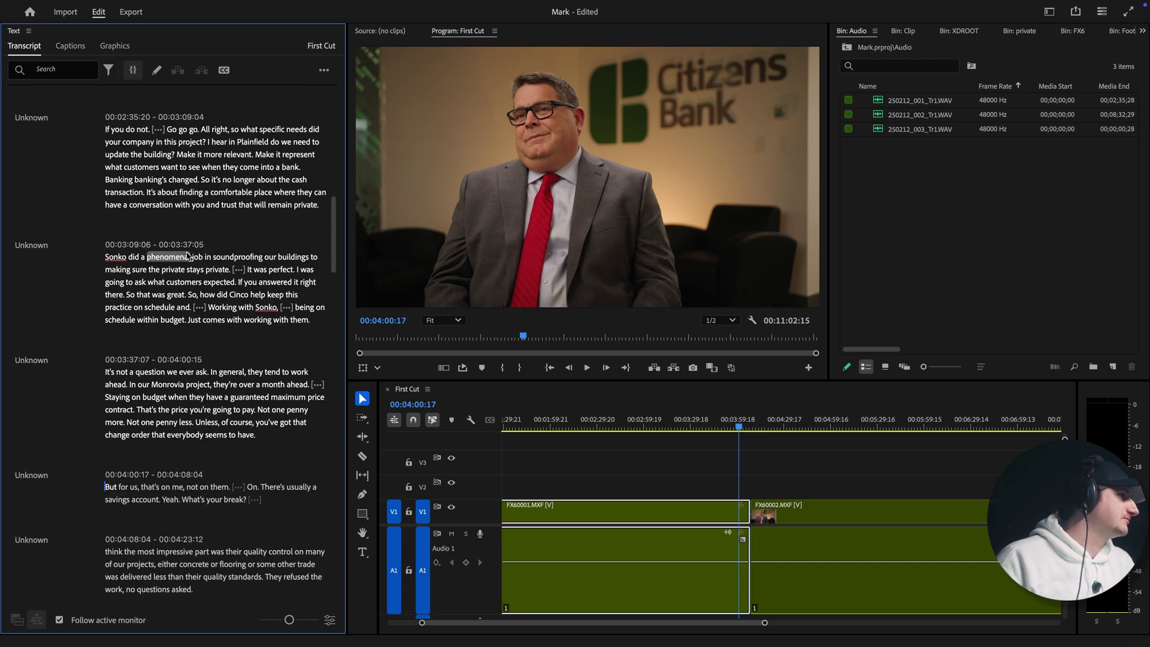
pyautogui.hotkey('ctrl', 'z')
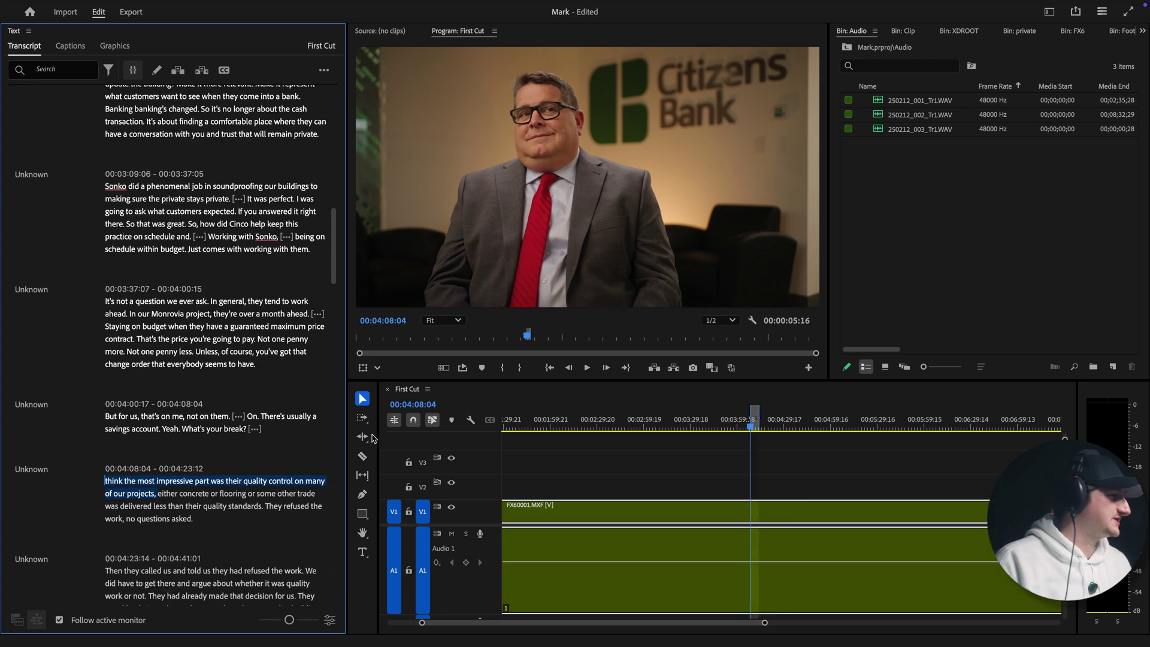
pyautogui.scroll(10, 209, 386)
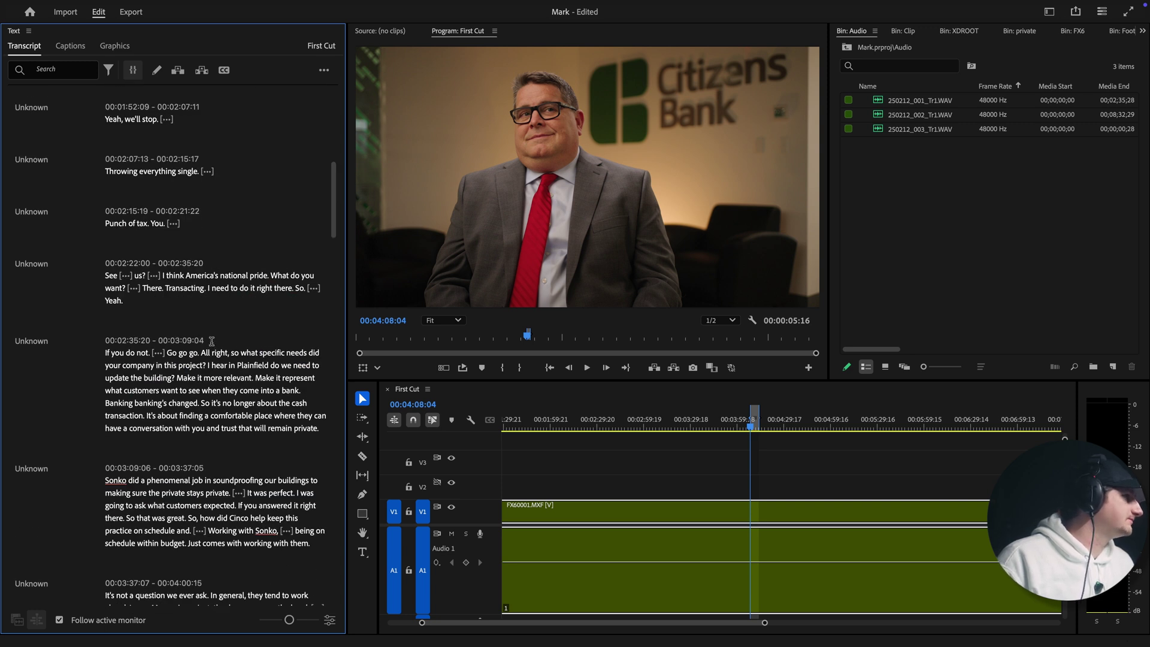
pyautogui.scroll(10, 212, 341)
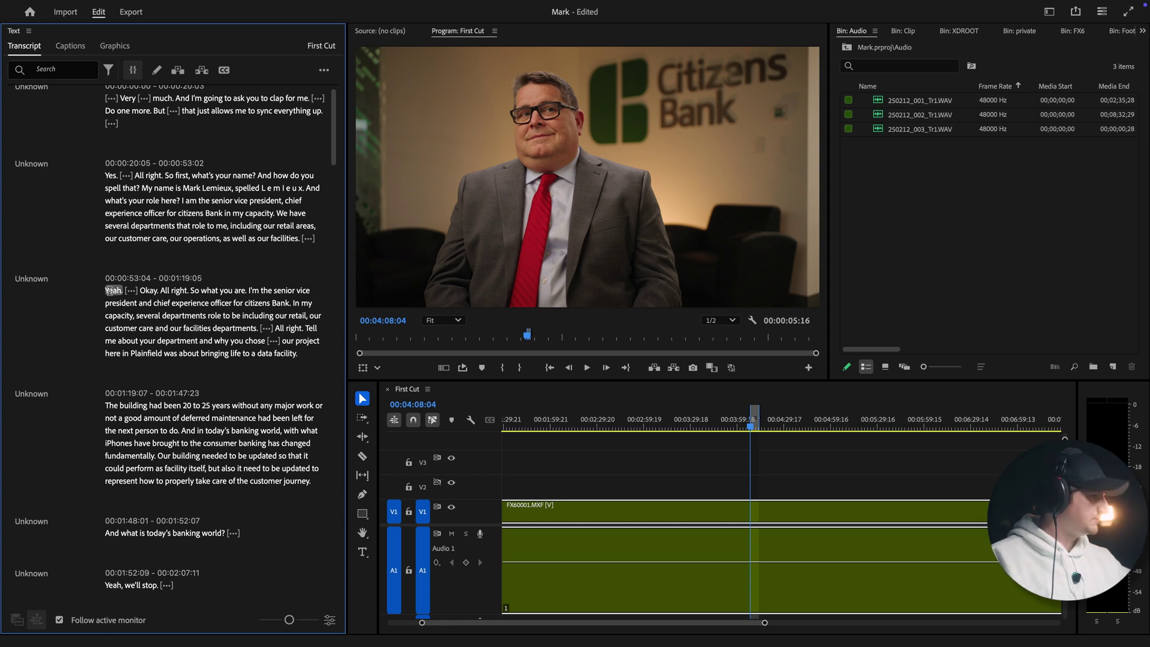
# - Delete the filler 'Yeah.' through 'So what you are.' and the following 0.6-second pause
pyautogui.click(110, 291)
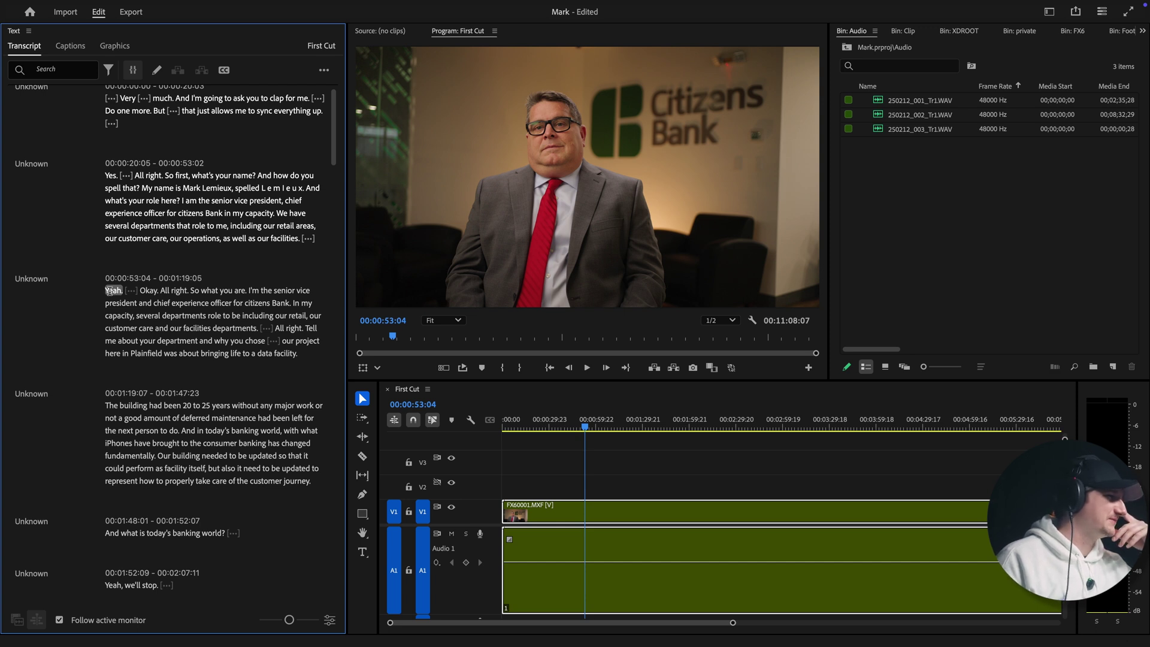
pyautogui.press('space')
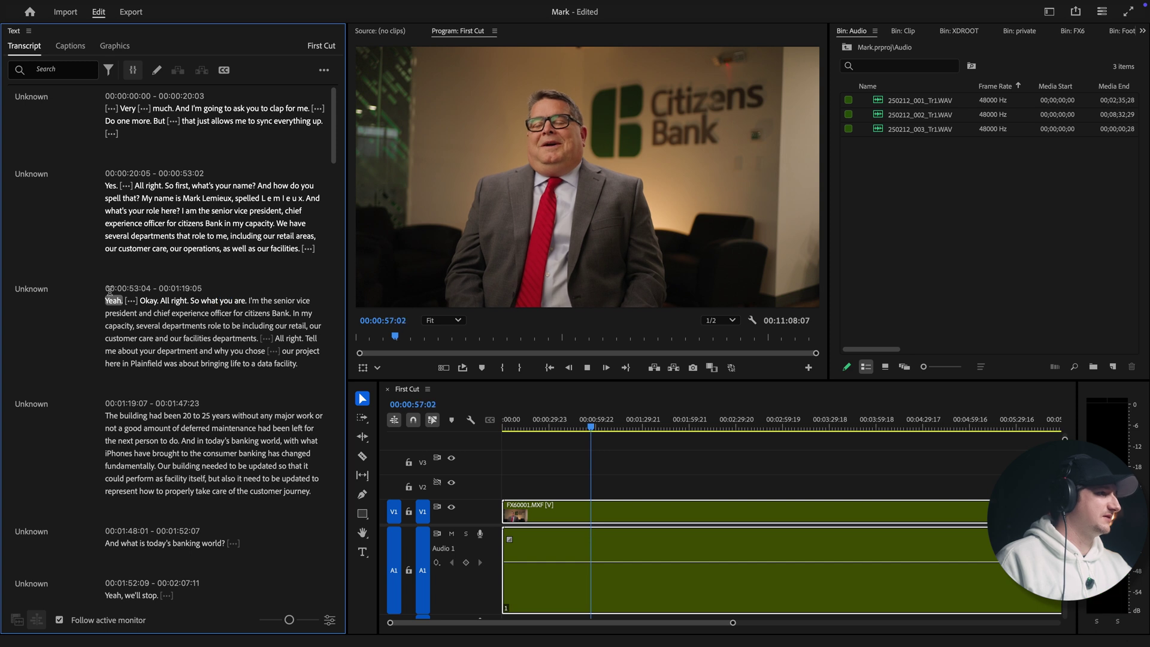
pyautogui.press('space')
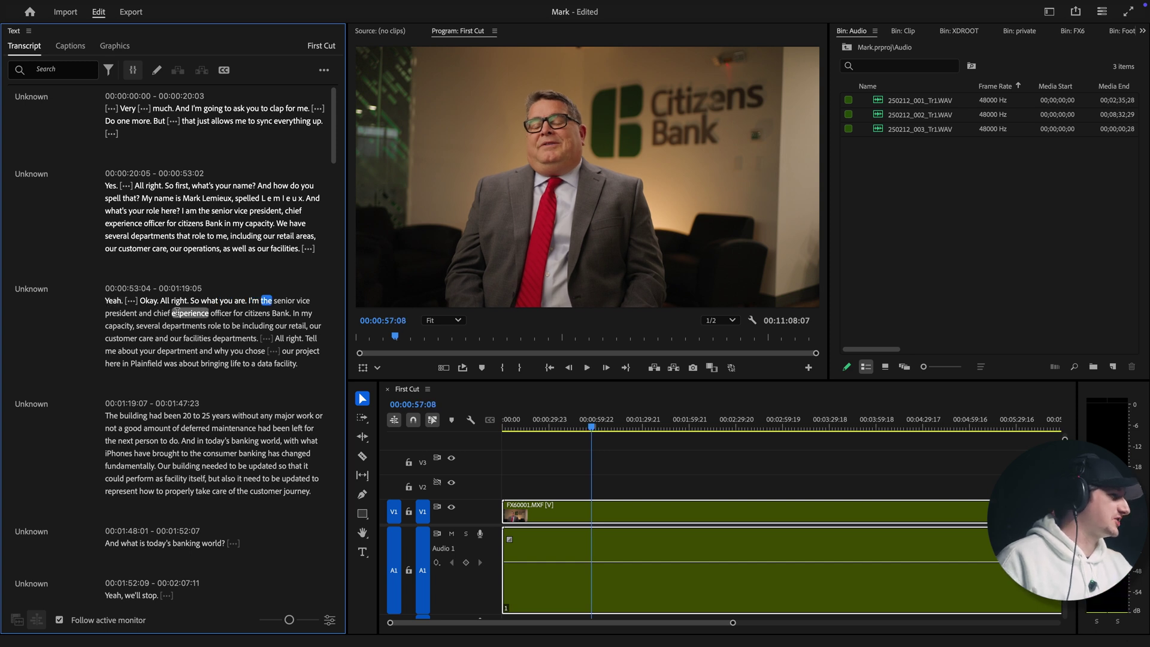
pyautogui.moveTo(109, 295); pyautogui.dragTo(144, 304)
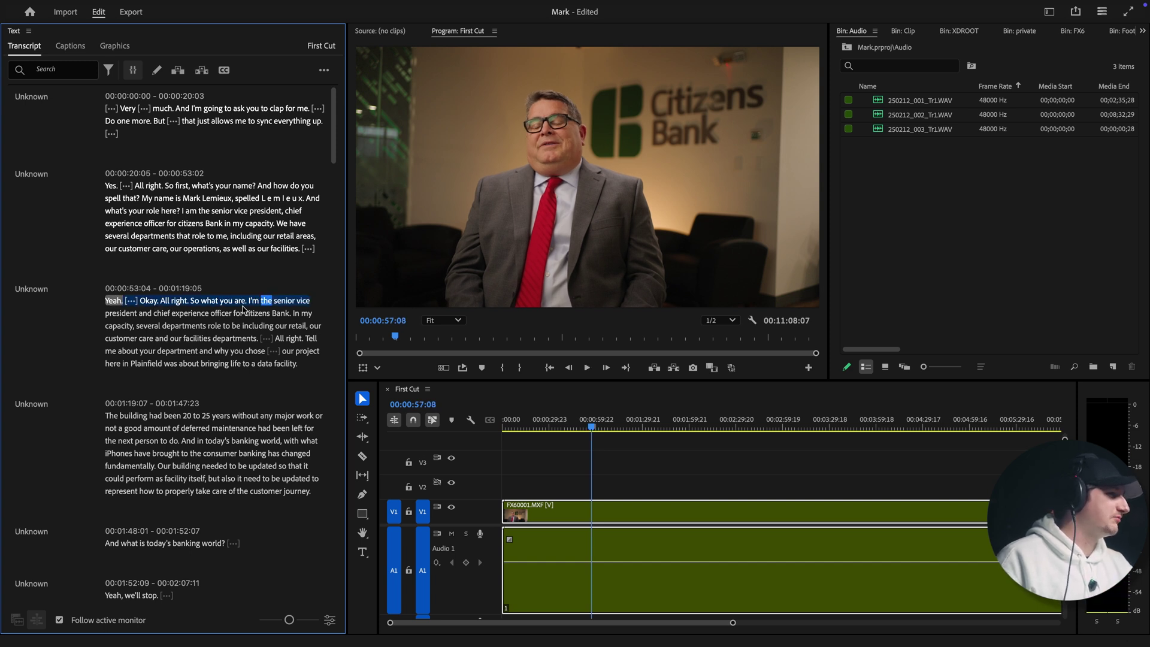
pyautogui.press('Delete')
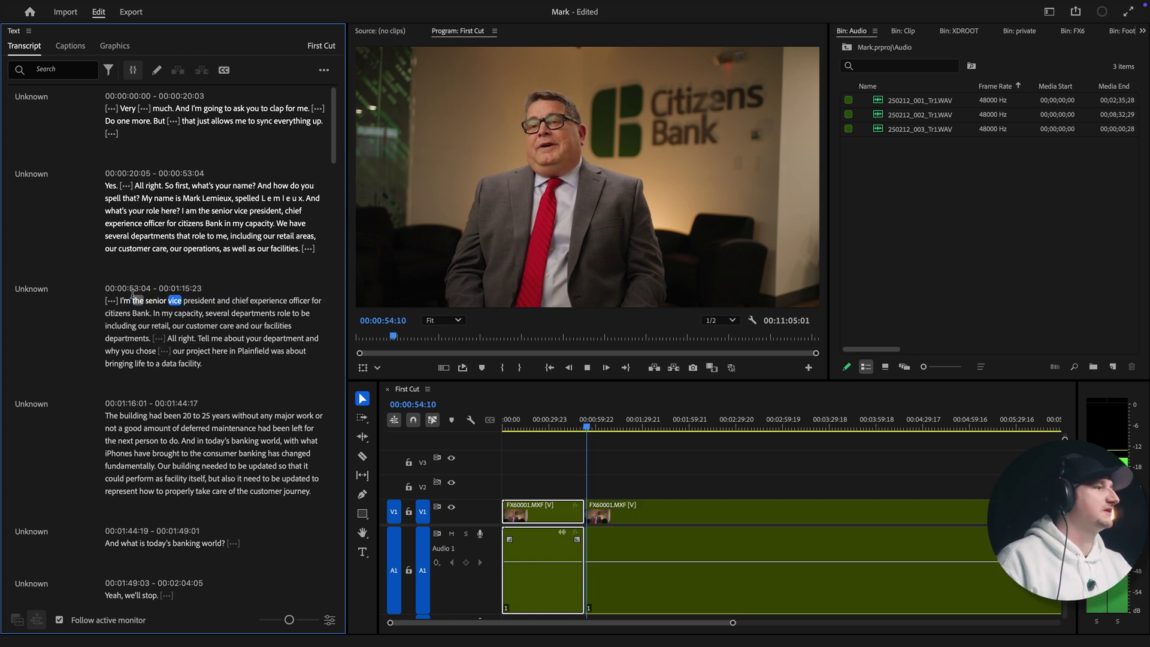
pyautogui.click(112, 299)
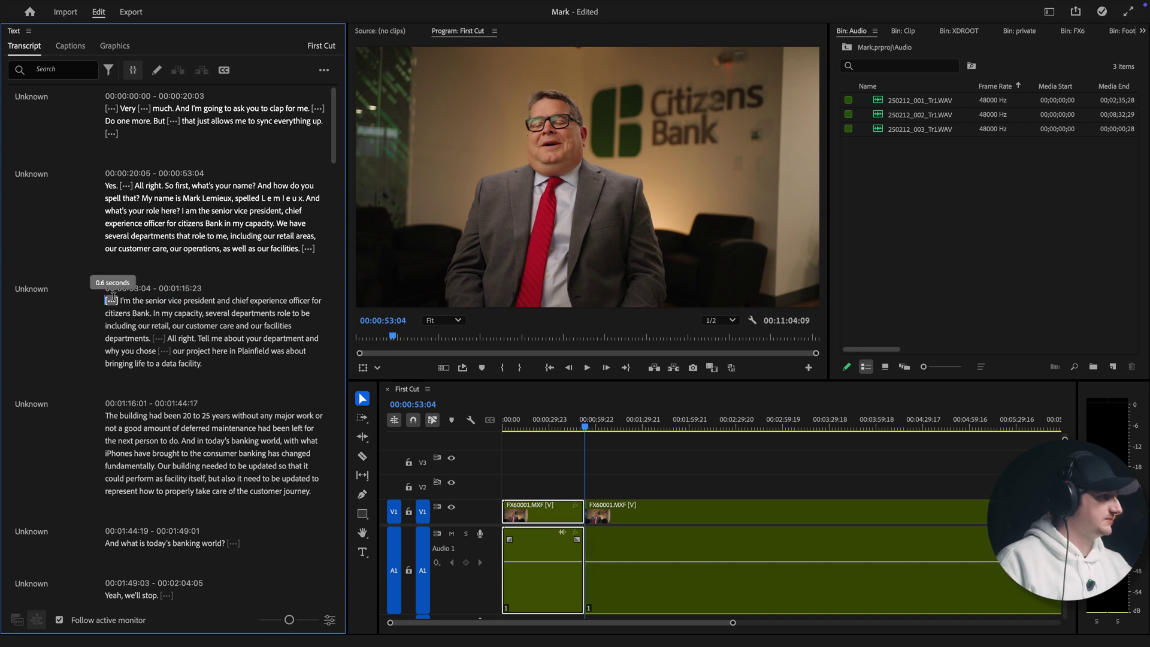
pyautogui.press('Delete')
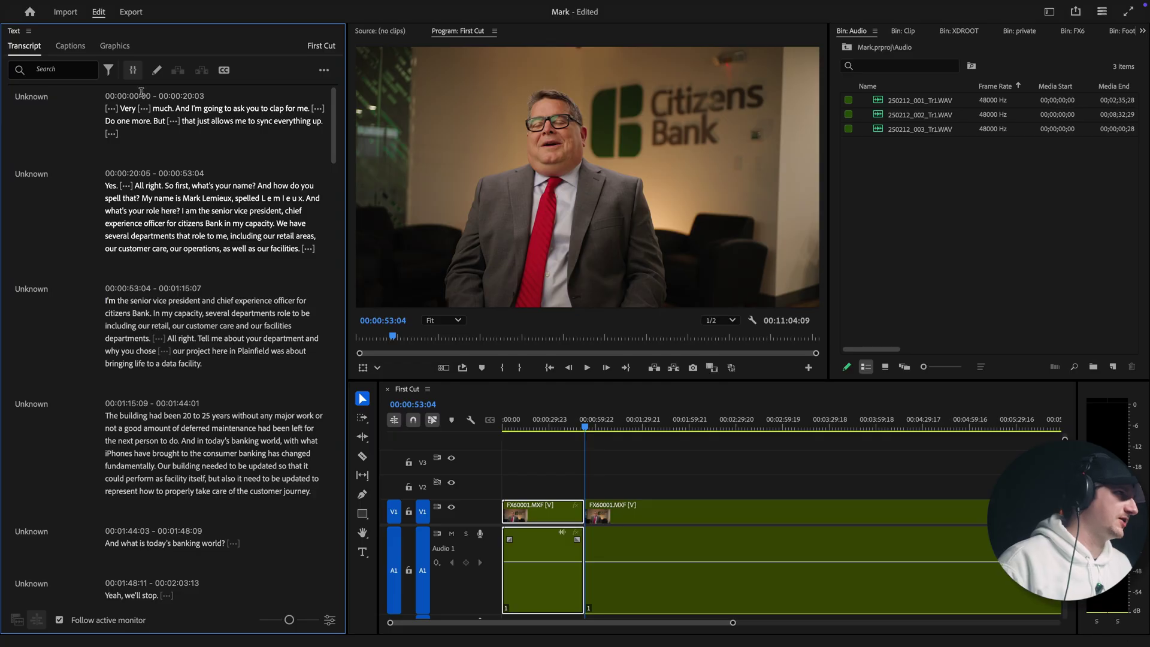
# - Set In/Out points around 'I'm the senior vice president and chief experience' from the transcript selection
pyautogui.click(133, 72)
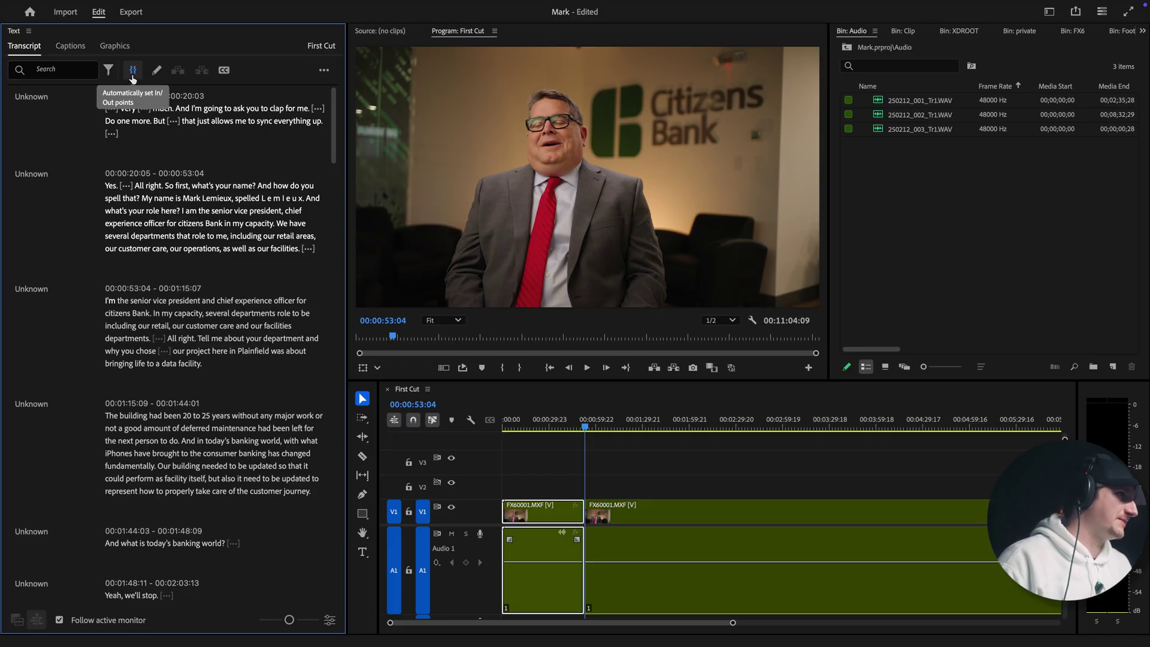
pyautogui.click(133, 71)
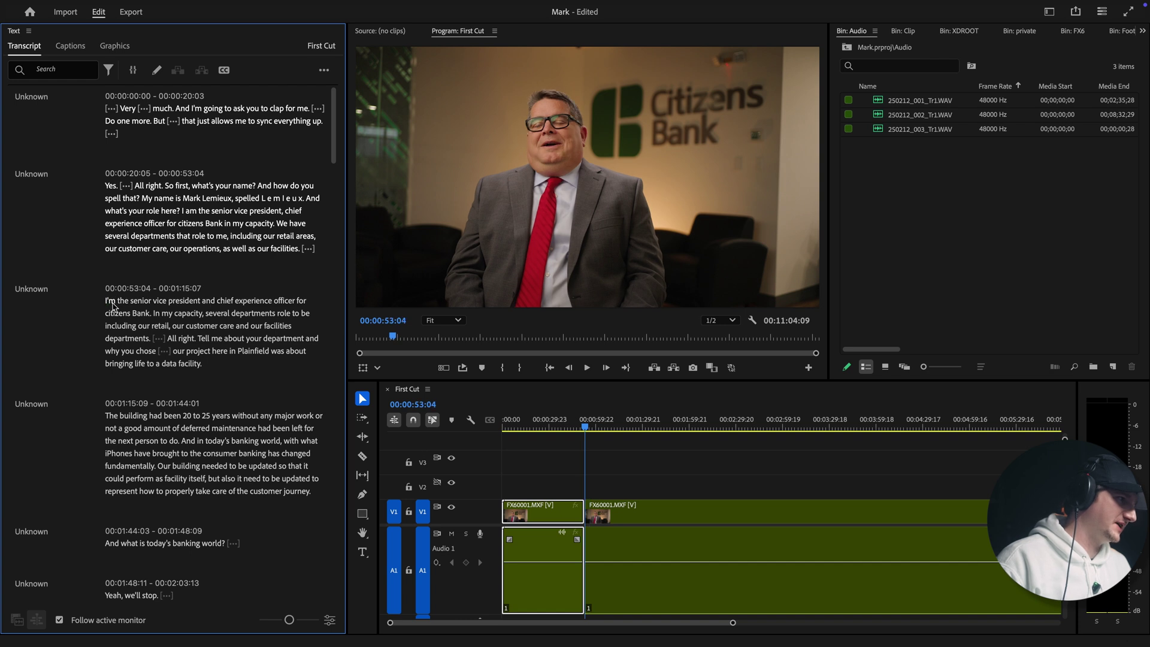
pyautogui.moveTo(113, 305); pyautogui.dragTo(271, 295)
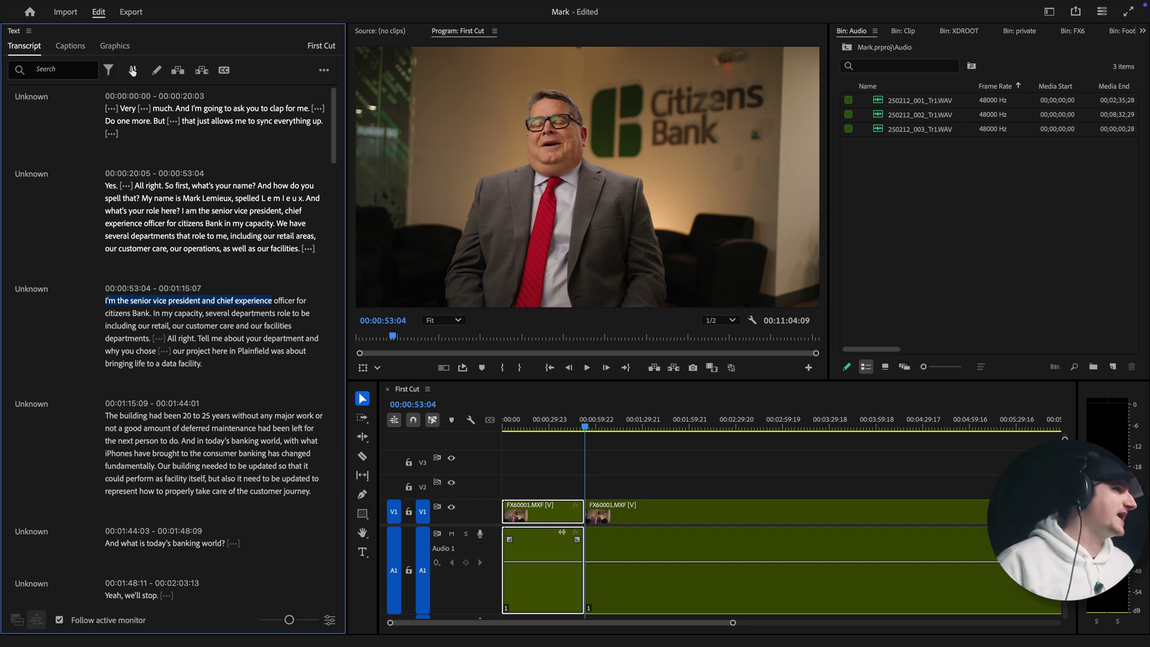
pyautogui.click(133, 70)
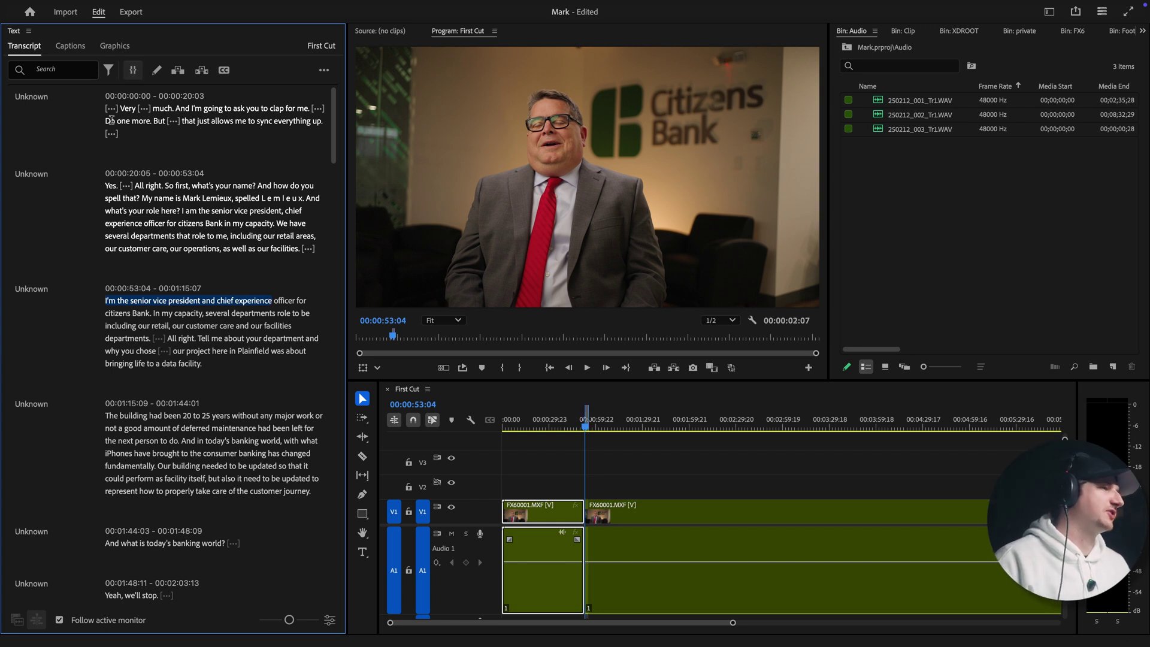
pyautogui.click(158, 339)
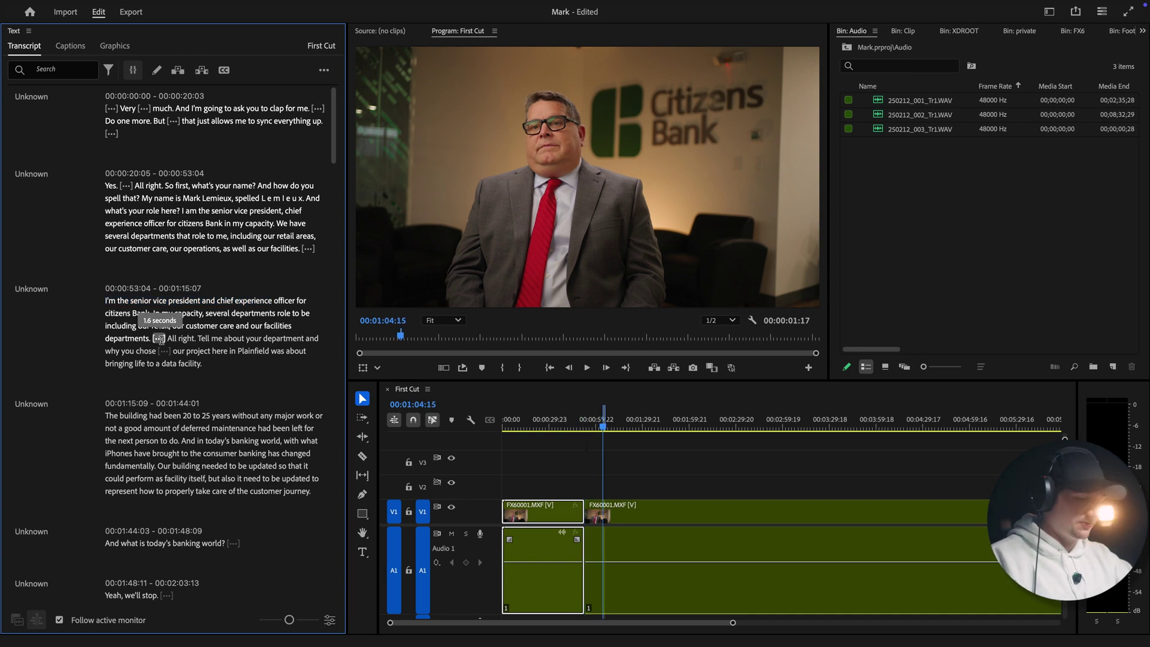
# - Delete the 1.6-second pause after 'departments.', the pauses after 'chose', and the pause before 'our project'
pyautogui.press('Delete')
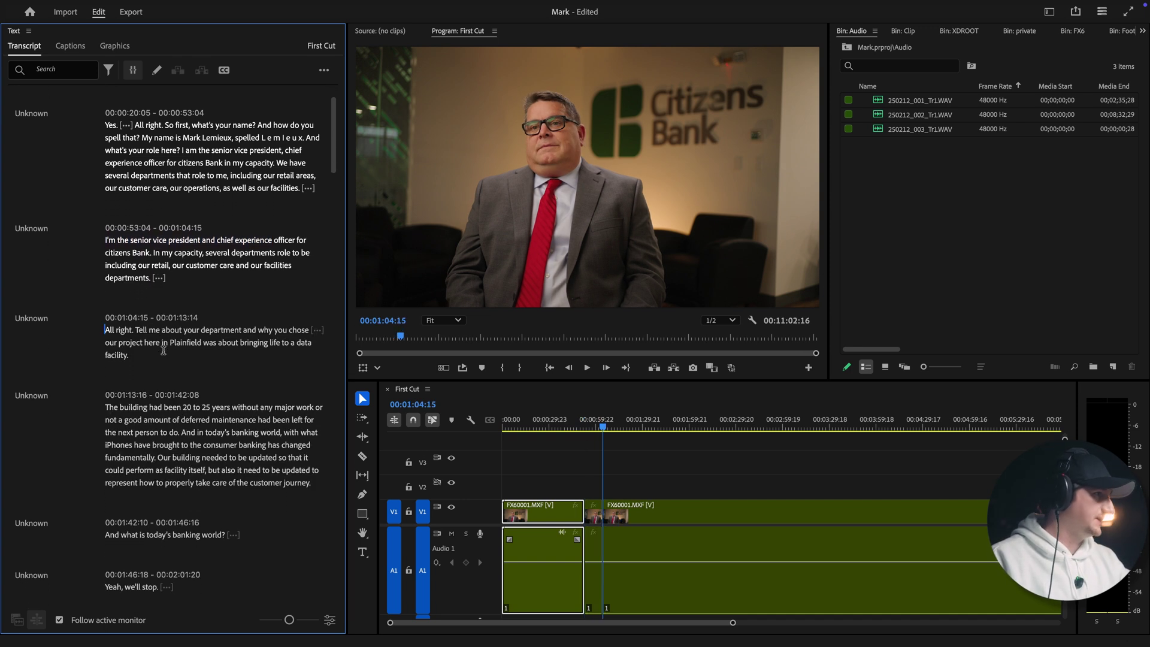
pyautogui.press('space')
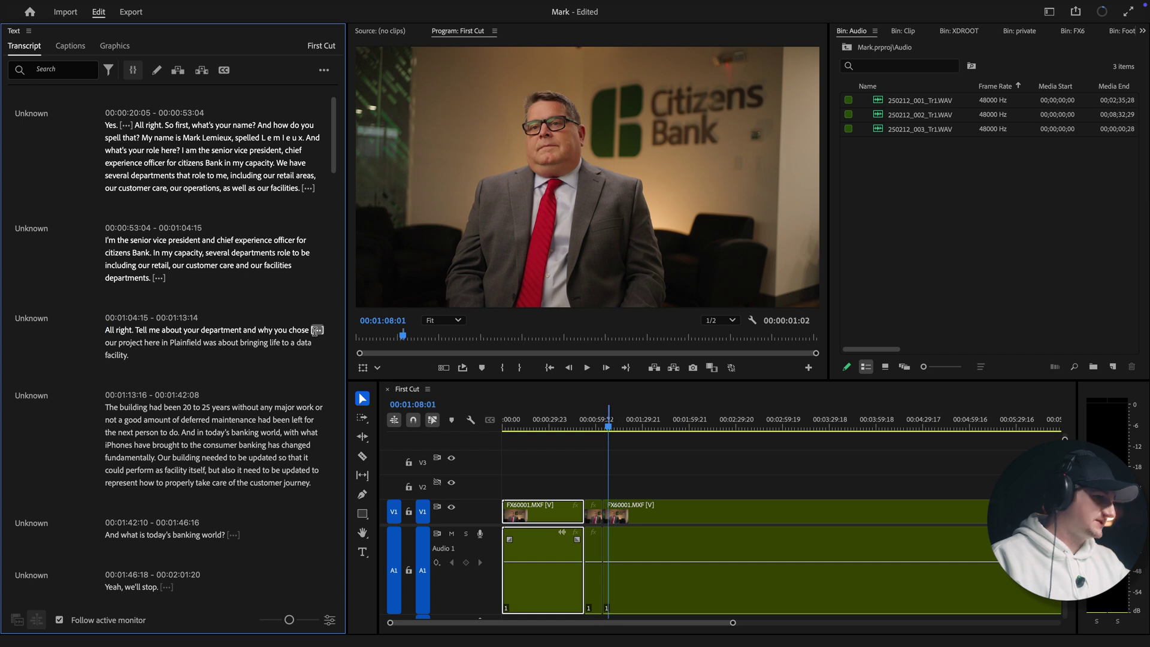
pyautogui.press('Delete')
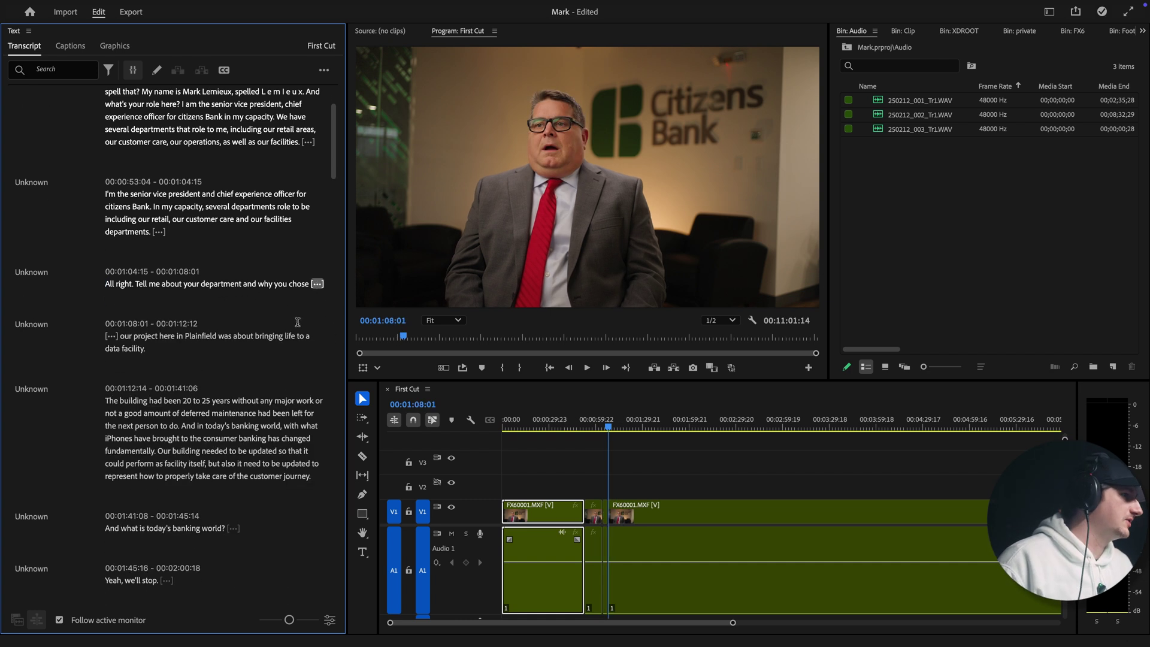
pyautogui.press('Left')
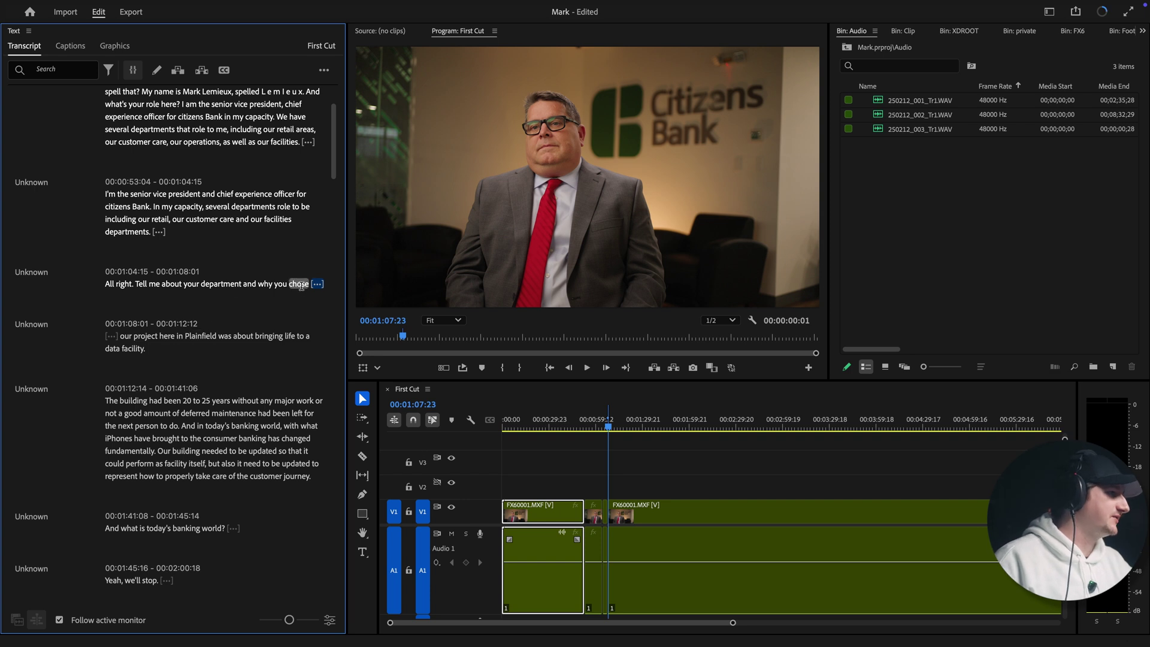
pyautogui.press('Delete')
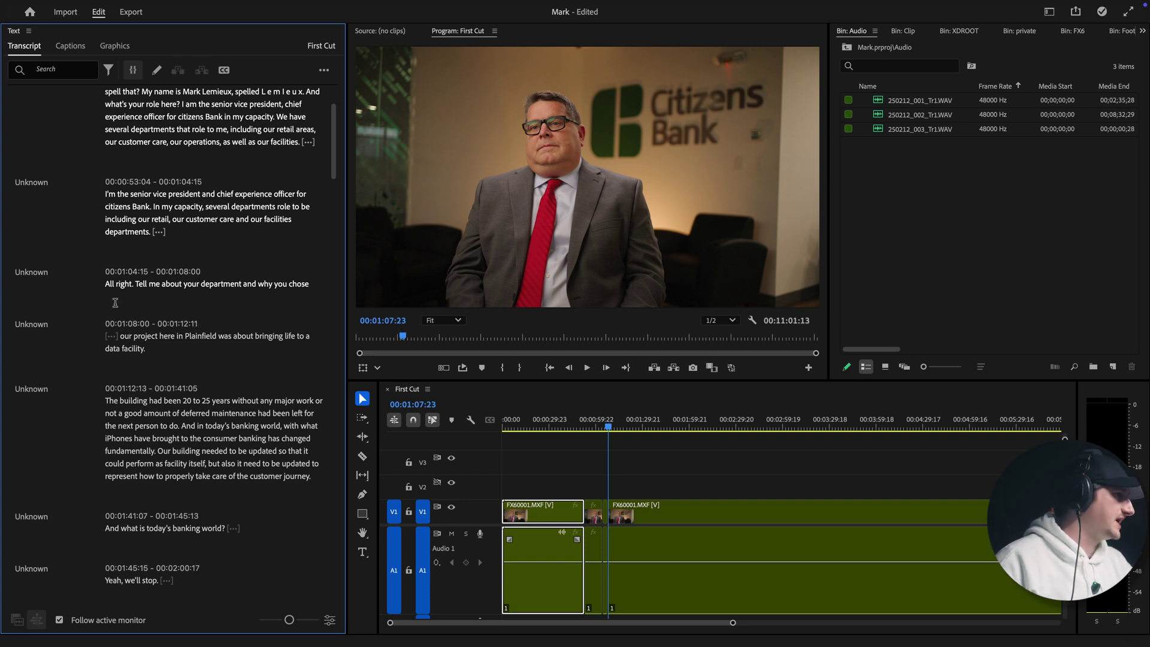
pyautogui.click(112, 335)
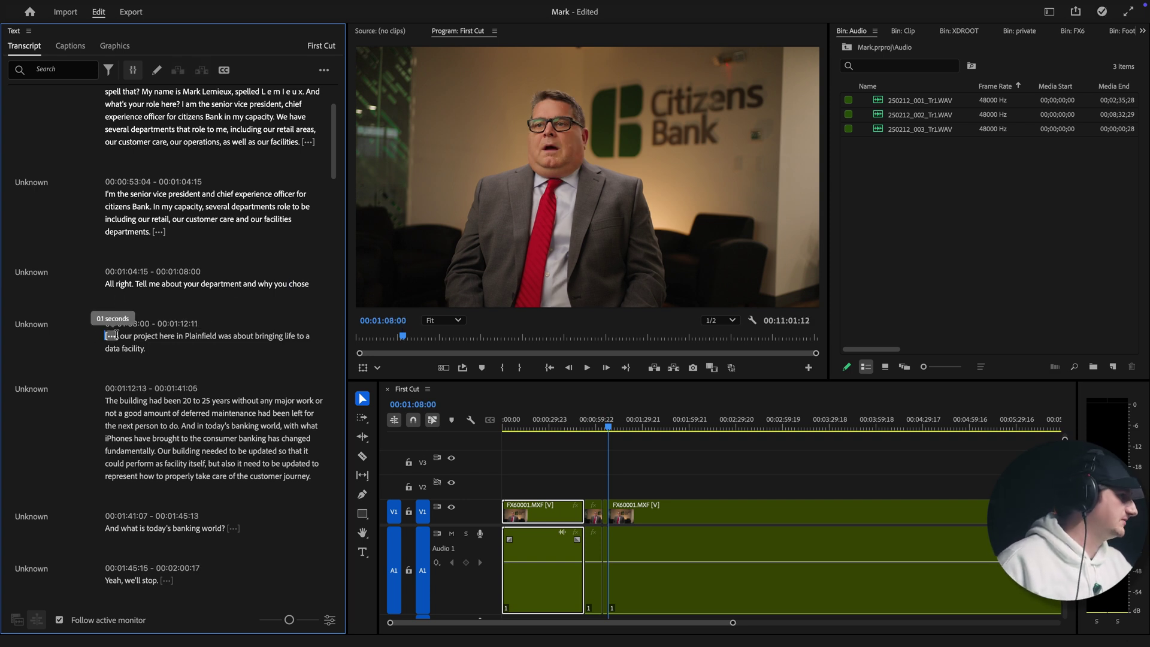
pyautogui.press('Delete')
pyautogui.click(110, 284)
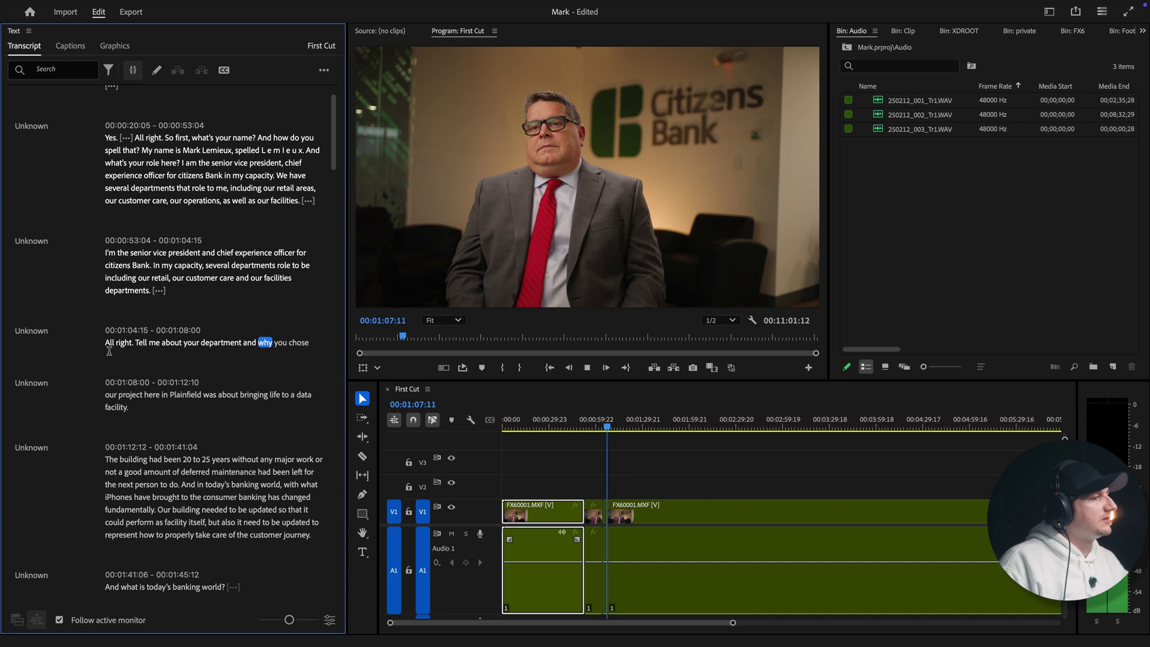
# - Delete the line 'All right. Tell me about your department and why you chose', then undo the transcript cuts
pyautogui.press('space')
pyautogui.moveTo(105, 283); pyautogui.dragTo(318, 292)
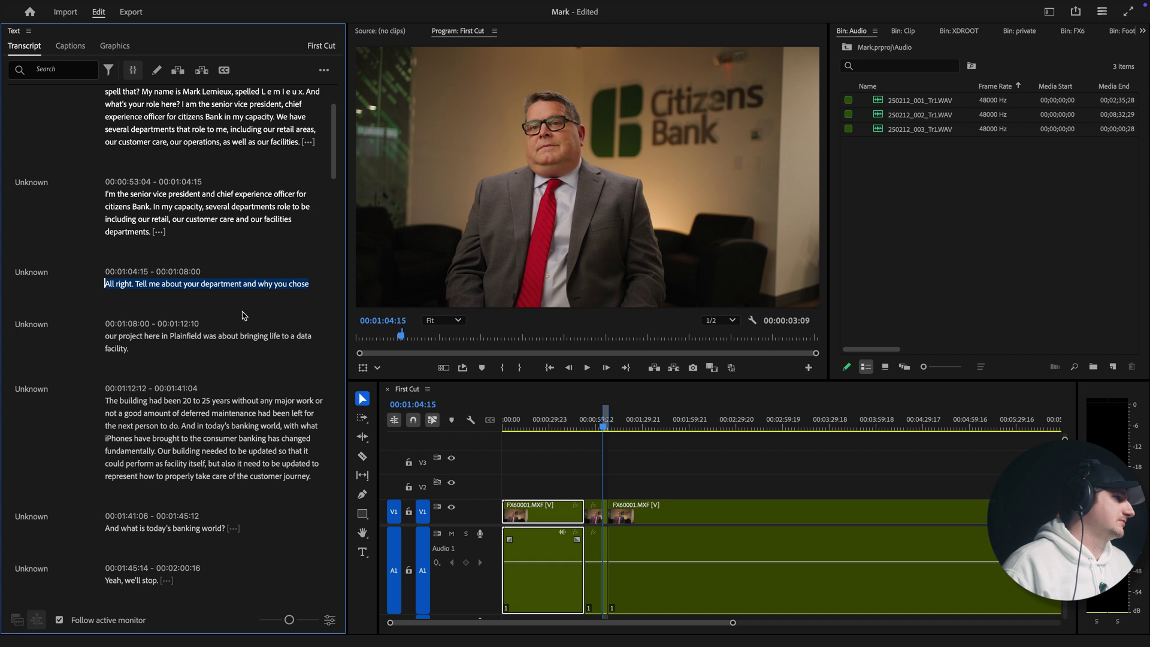
pyautogui.doubleClick(236, 285)
pyautogui.press('Delete')
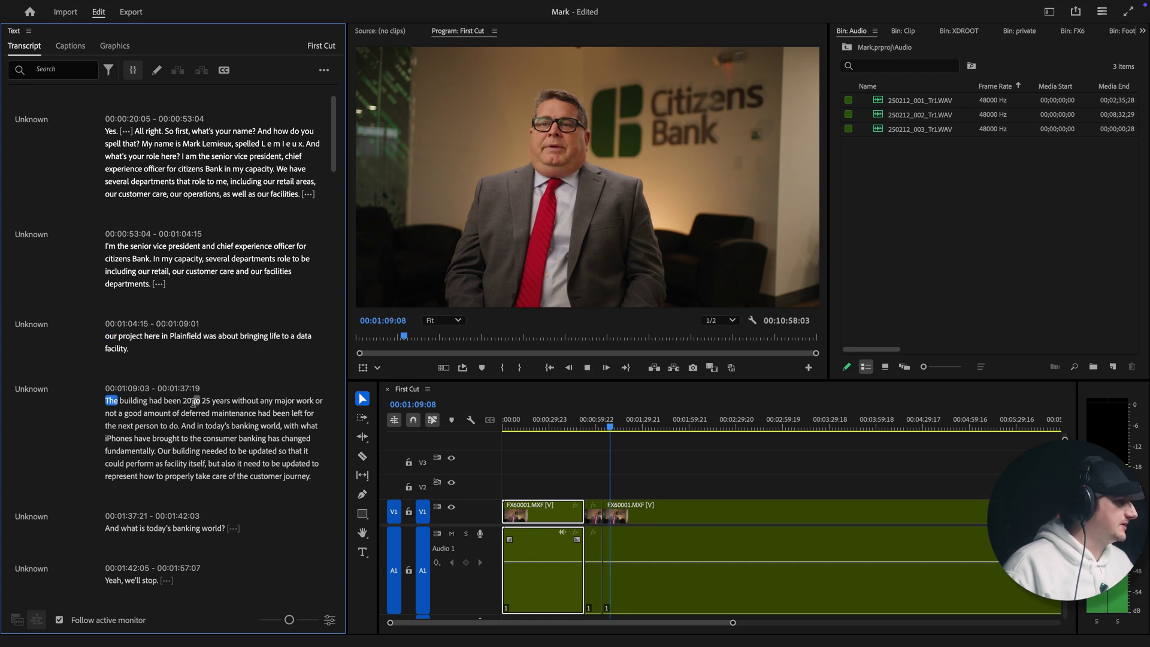
pyautogui.hotkey('ctrl', 'z')
pyautogui.hotkey('ctrl', 'z')
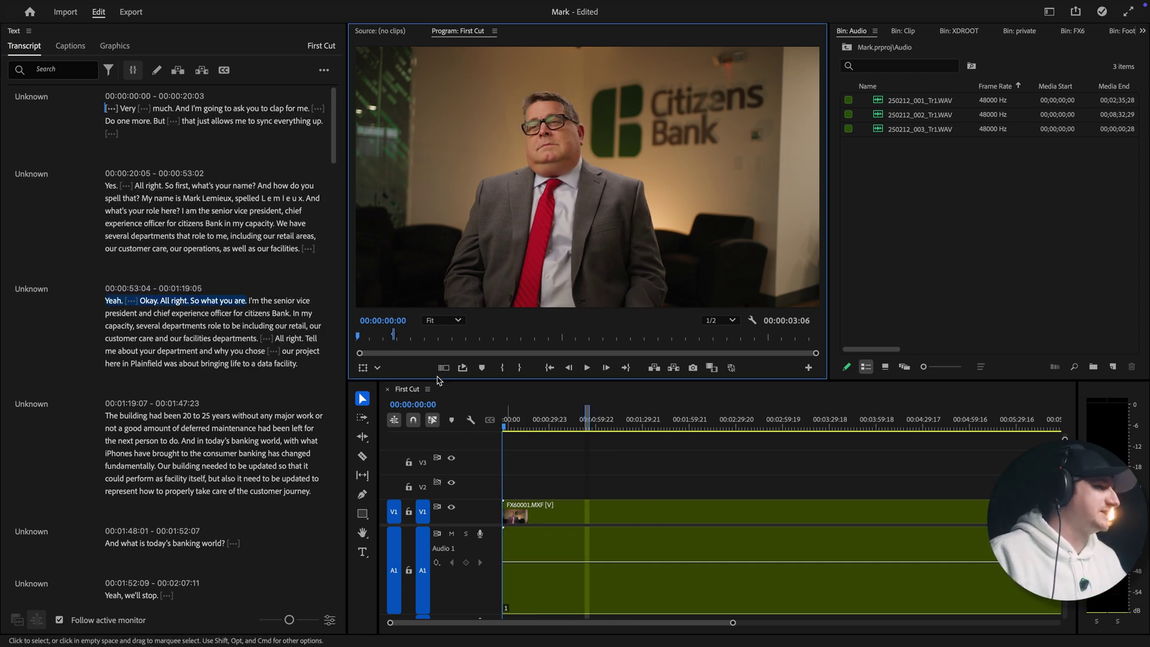
# - Turn the Program Monitor's Comparison View on and back off to a single full frame
pyautogui.click(444, 368)
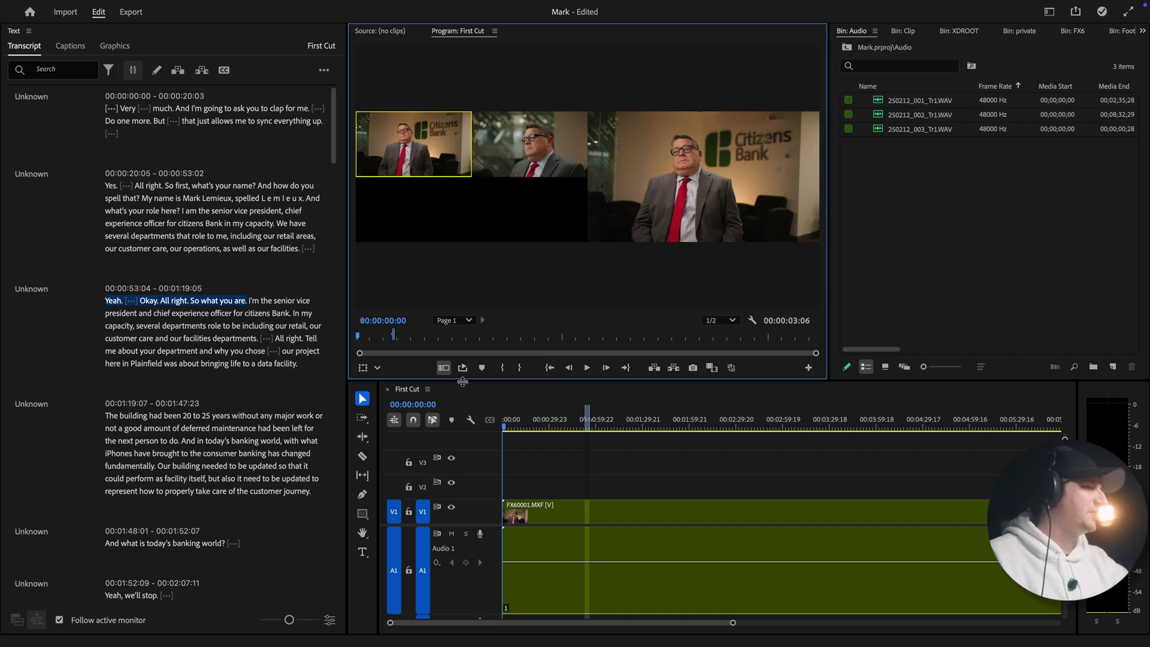
pyautogui.click(444, 368)
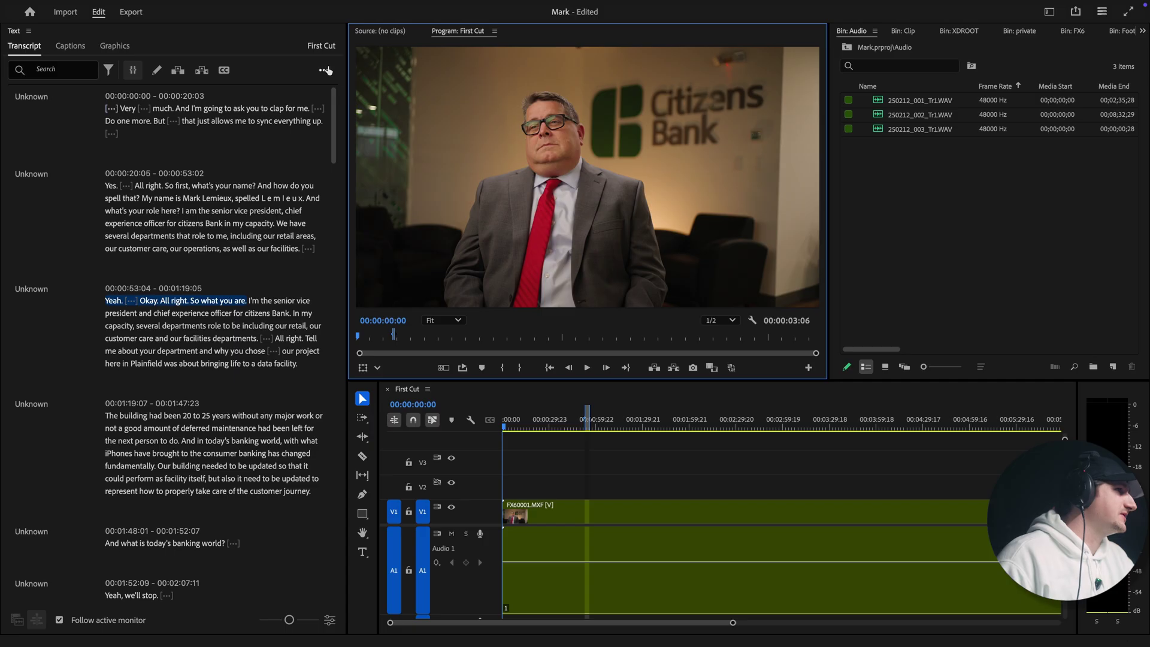
pyautogui.click(324, 70)
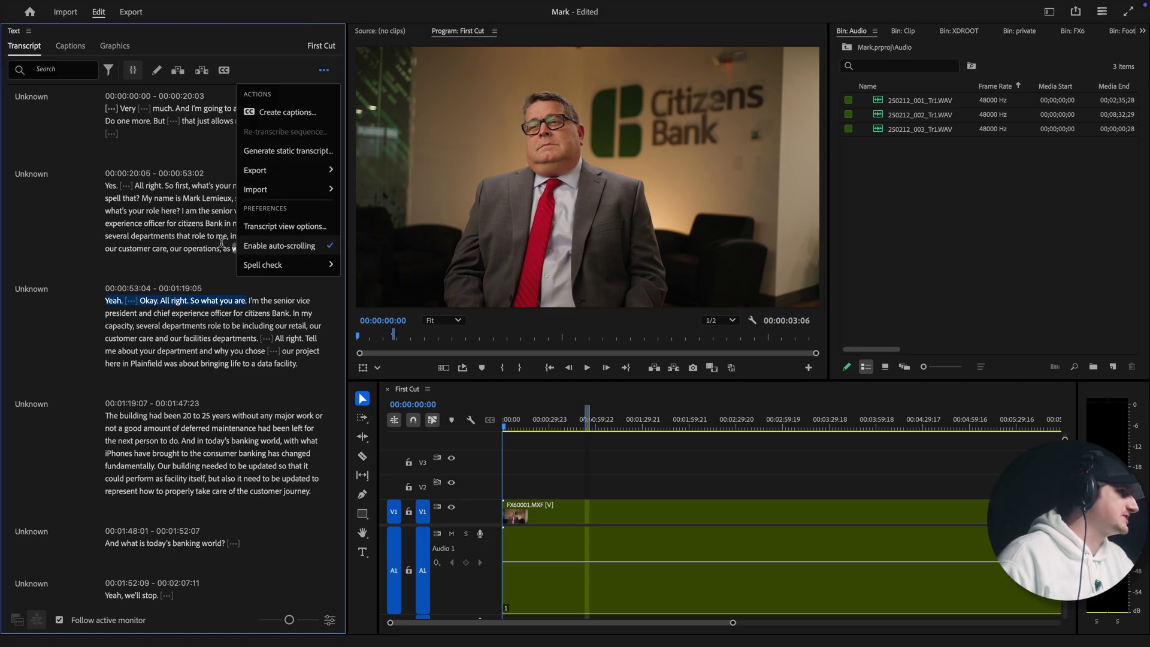
# - Search the transcript for 'our building need' and park playback at 00:01:37:07 on 'Our building'
pyautogui.click(64, 70)
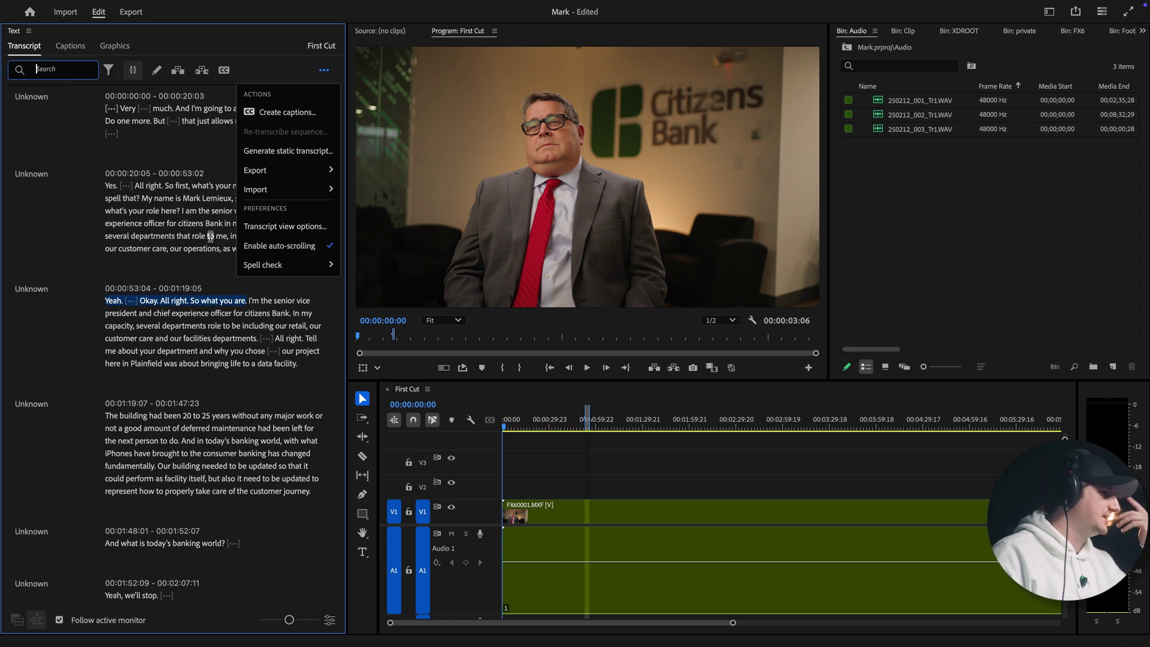
pyautogui.scroll(-3, 198, 466)
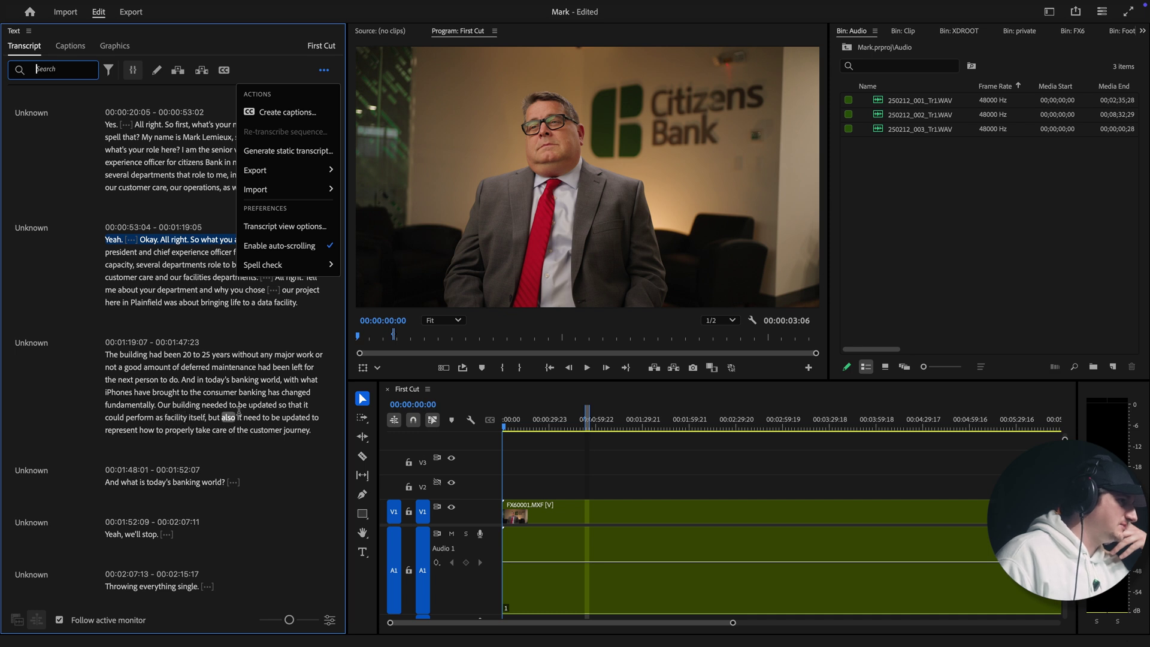
pyautogui.scroll(-10, 87, 197)
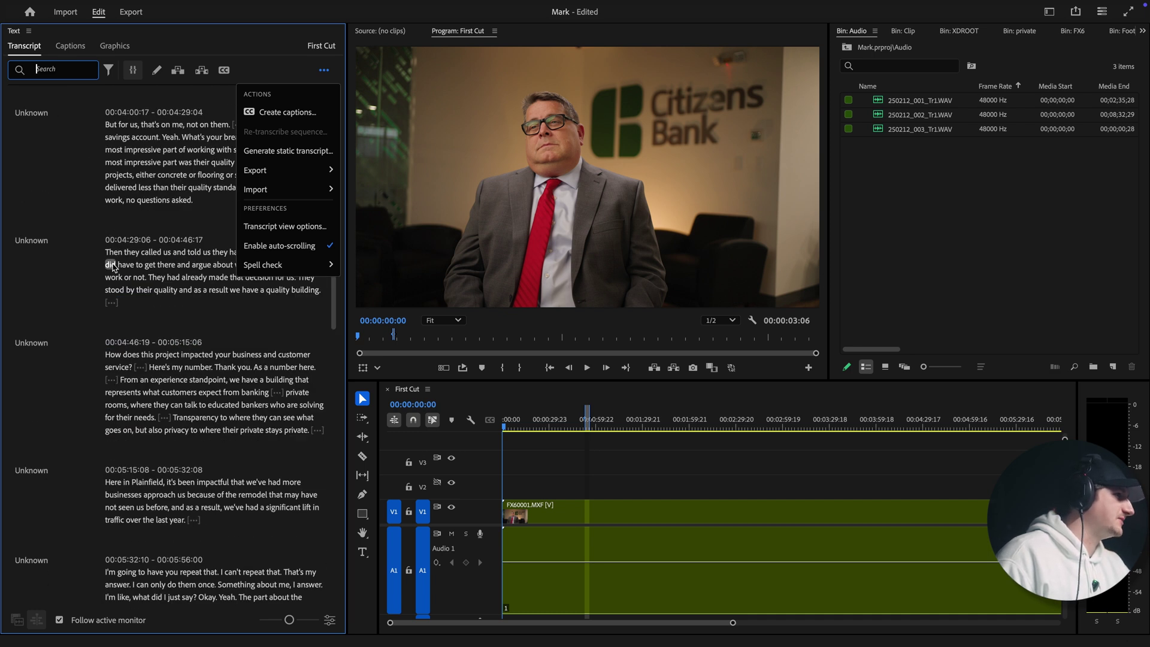
pyautogui.click(48, 69)
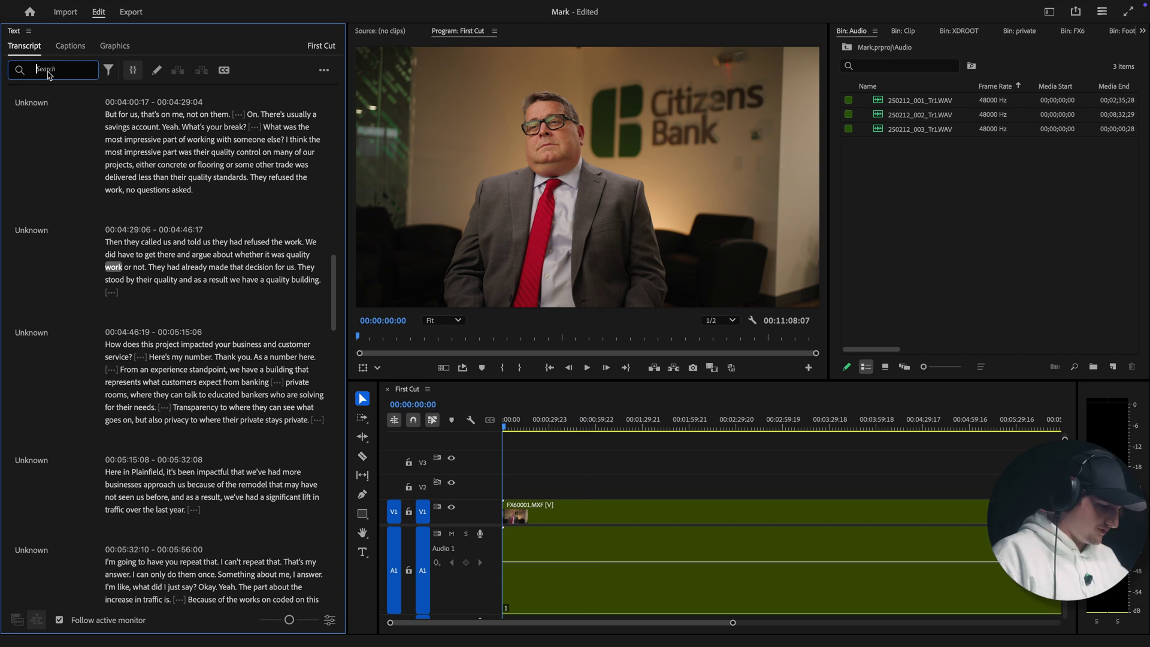
pyautogui.write('our buildin')
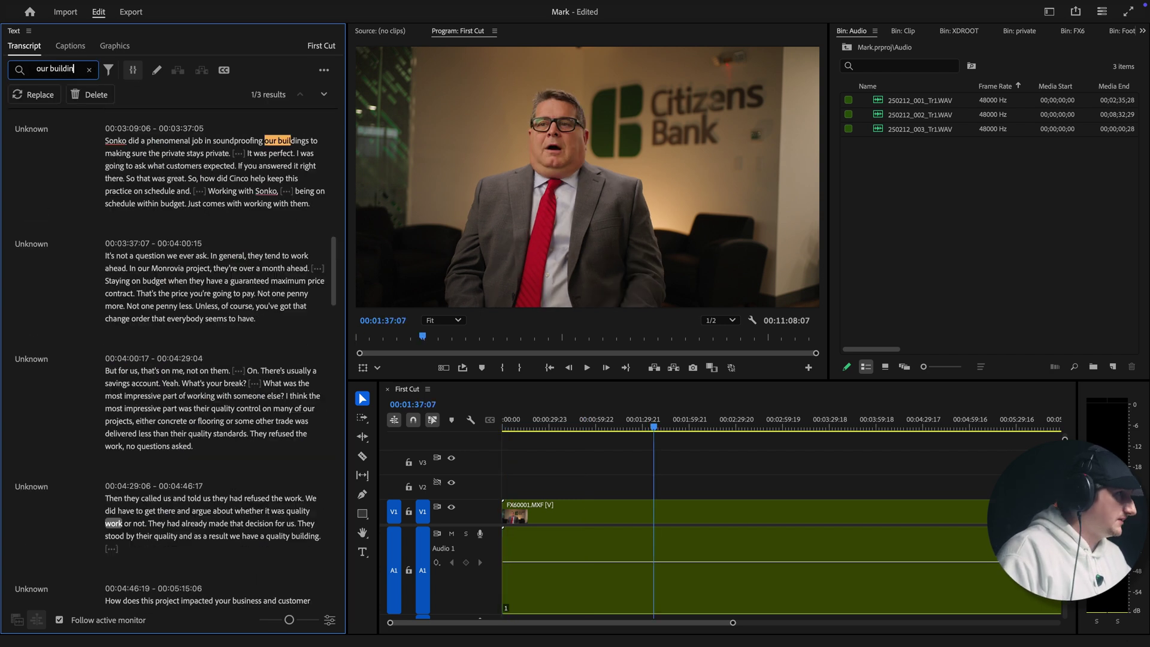
pyautogui.write('g need')
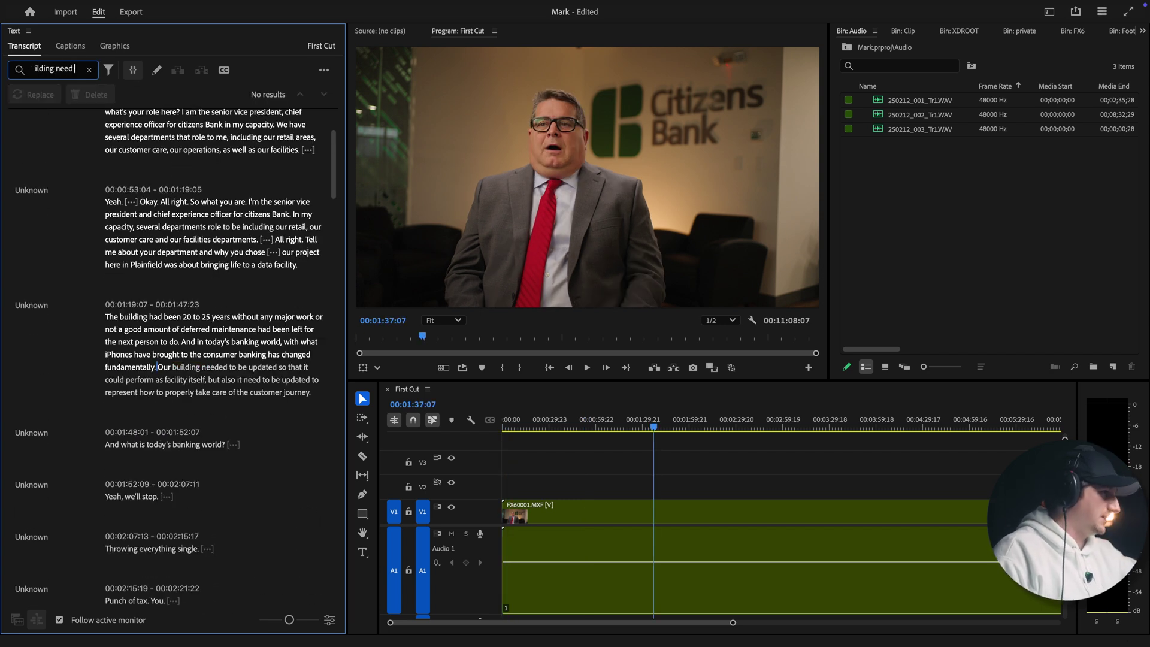
pyautogui.moveTo(158, 366); pyautogui.dragTo(291, 392)
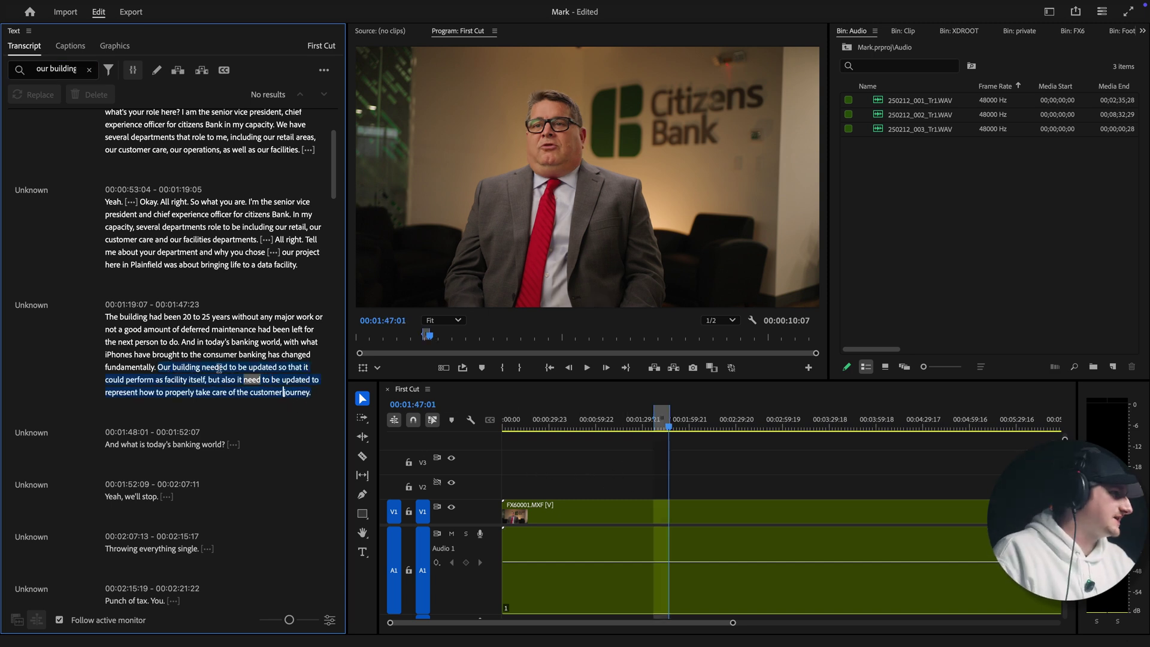
pyautogui.click(159, 366)
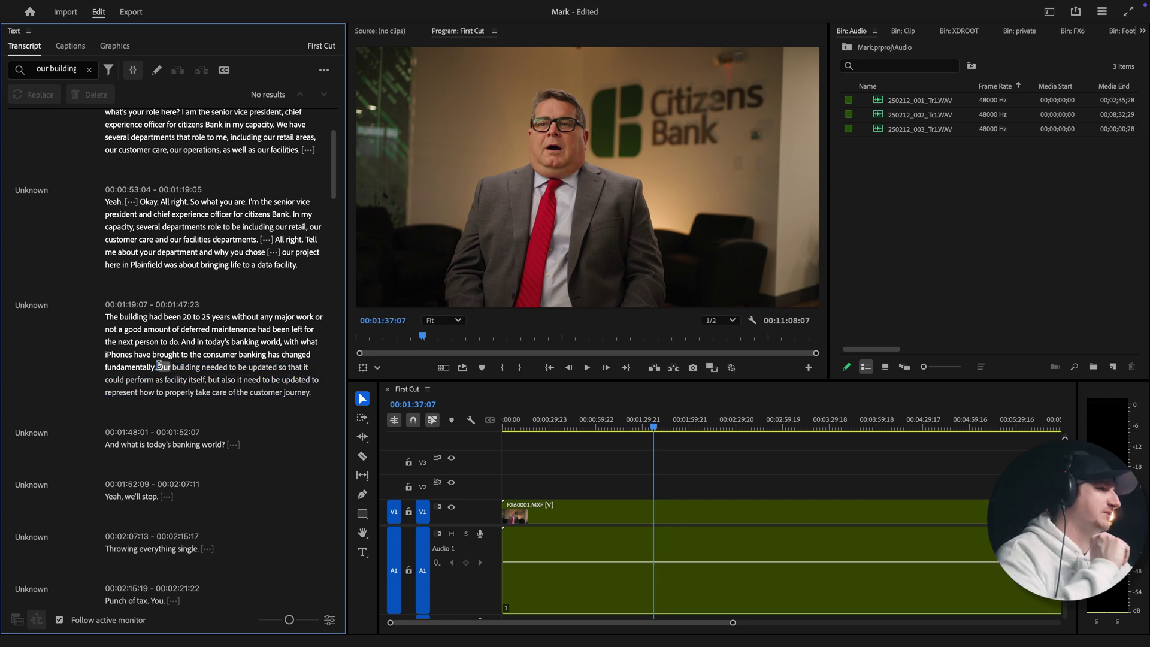